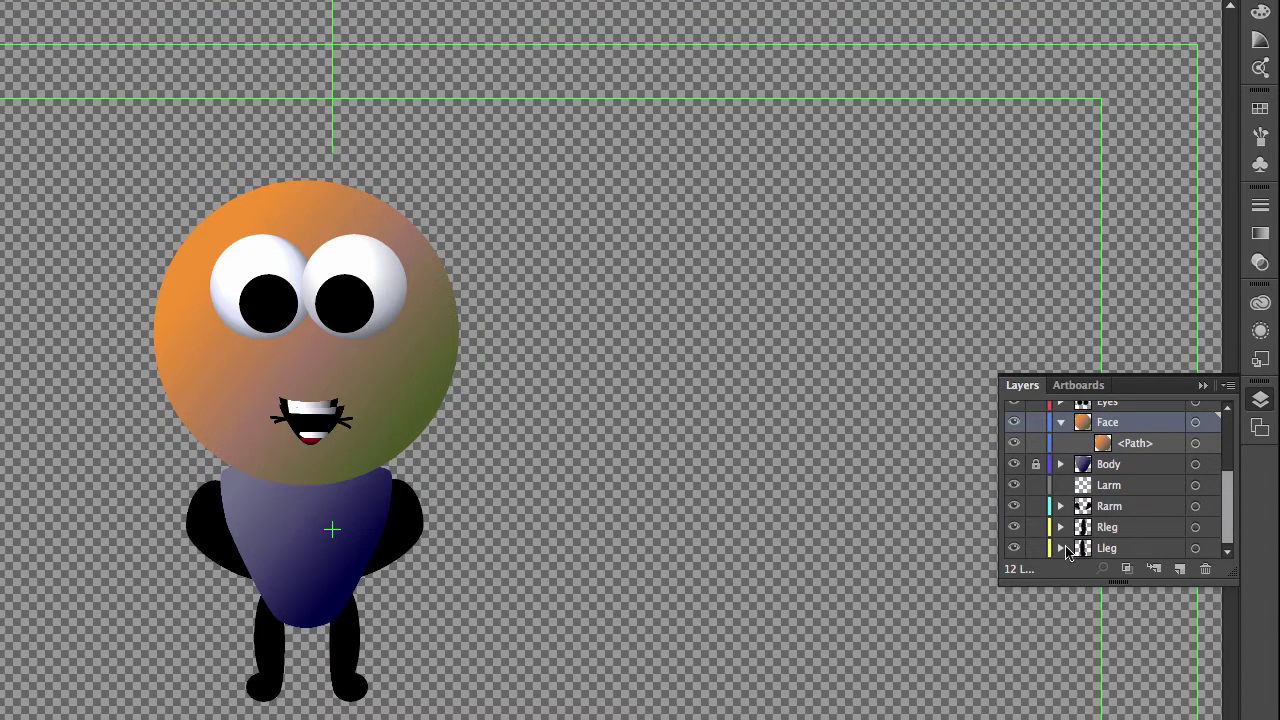
Step: Toggle the visibility of the Lleg, Rleg and Rarm layers to check which body parts each contains
click(1014, 548)
click(1014, 548)
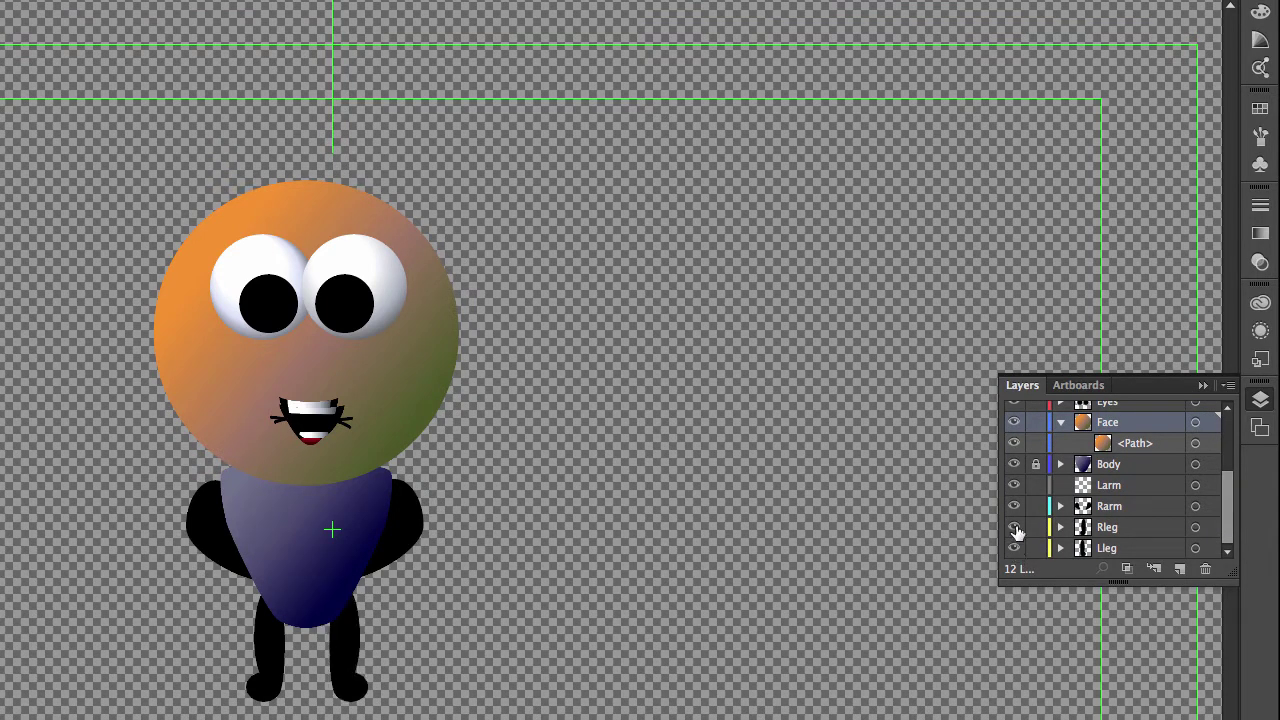
click(1014, 527)
click(1014, 527)
click(1014, 506)
click(1014, 506)
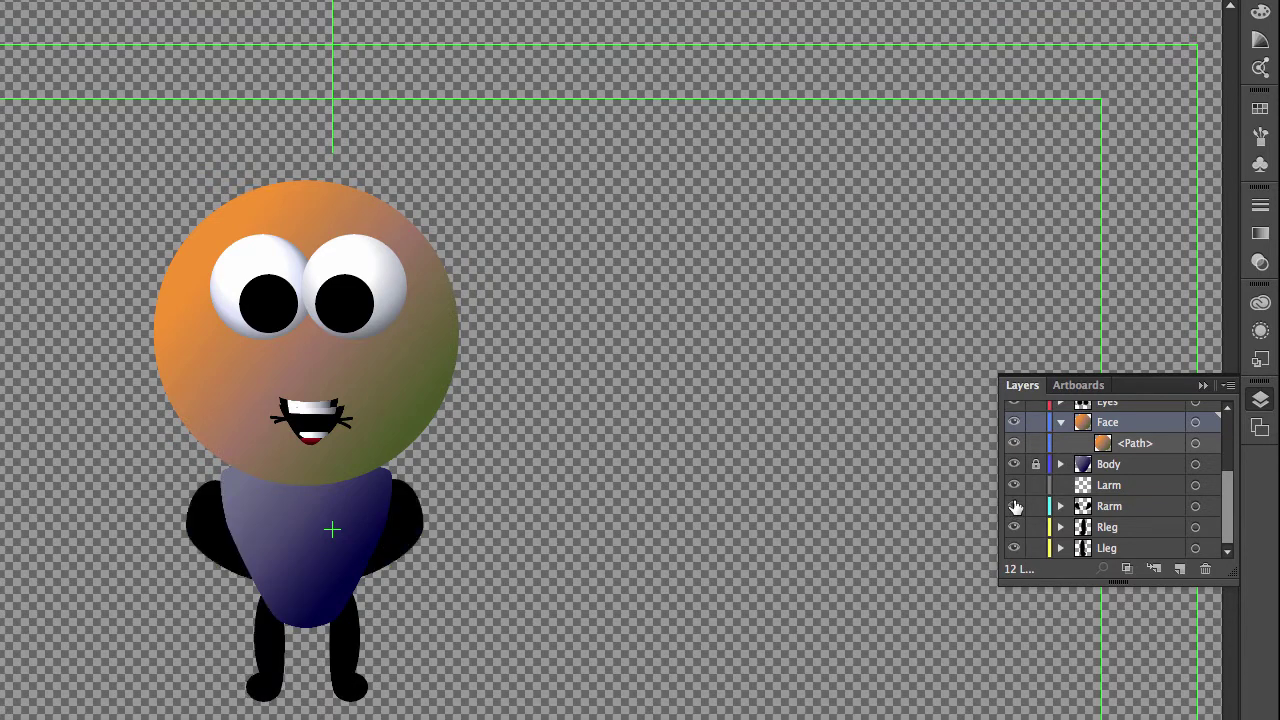
Step: Cut the arm shape on the character's left-hand side of the drawing out of the Rarm layer
click(1115, 507)
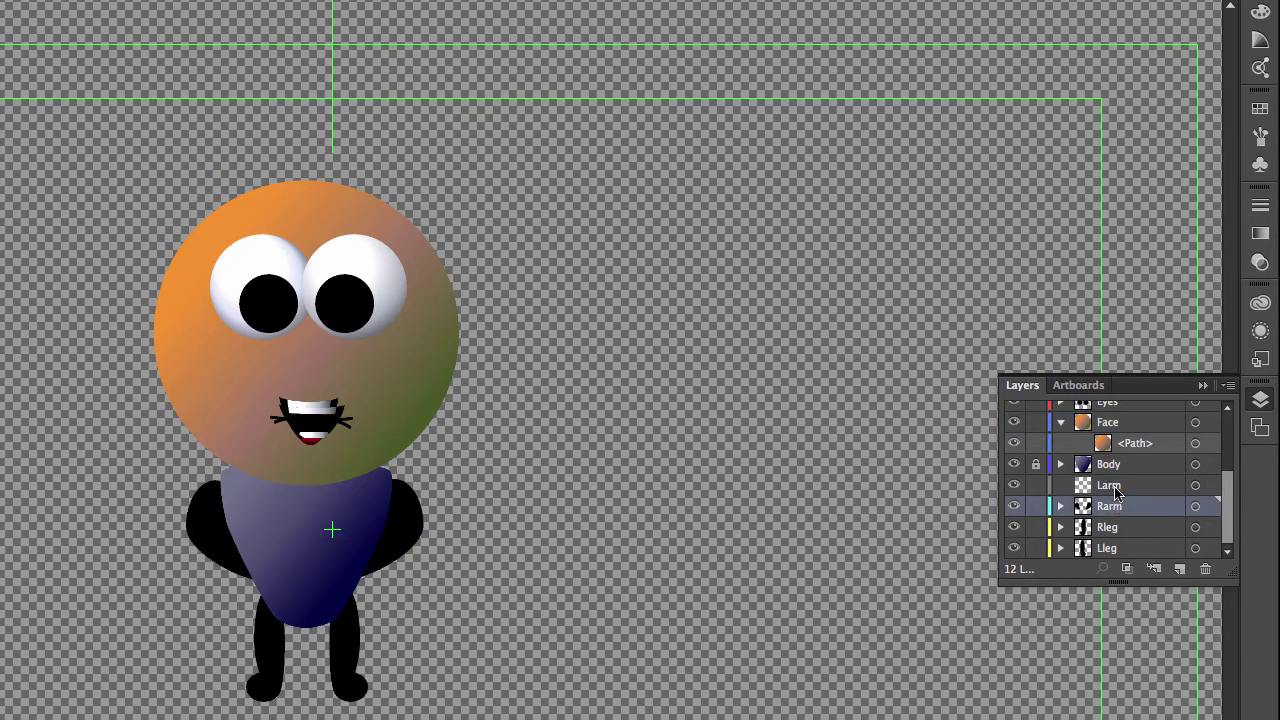
click(1115, 487)
click(1112, 508)
click(1063, 507)
scroll(1068, 512, down, 2)
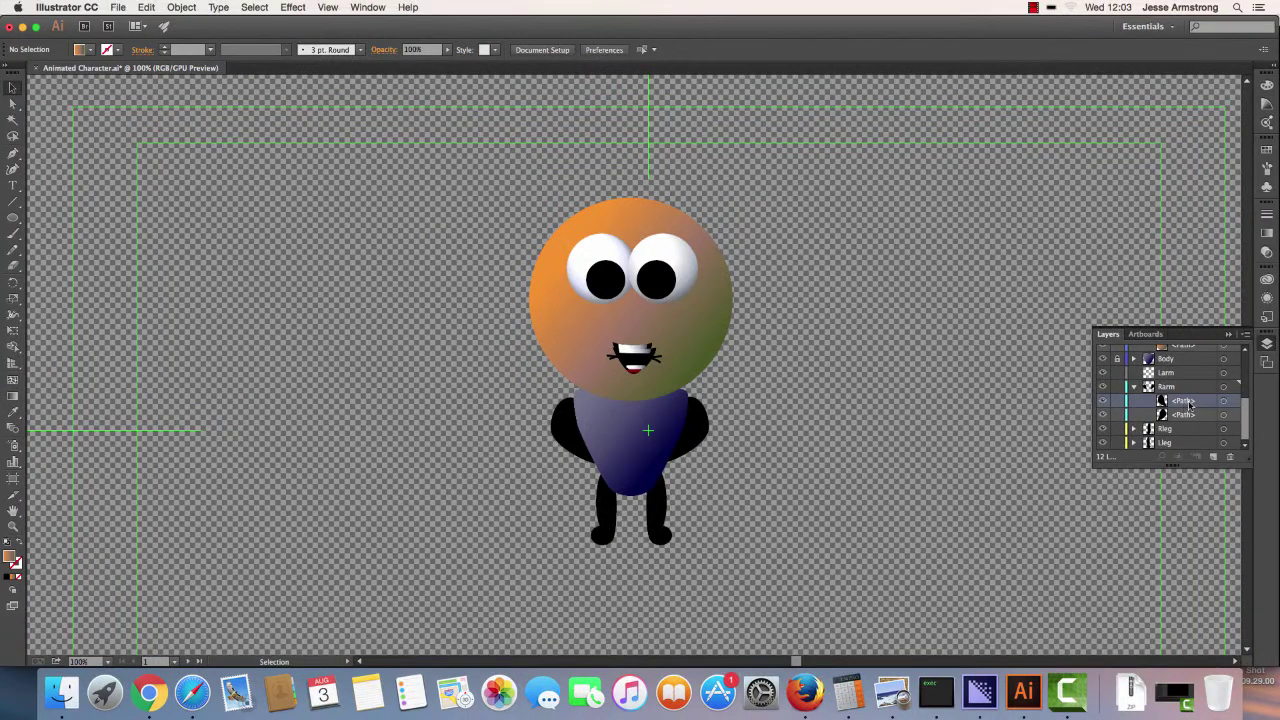
click(566, 431)
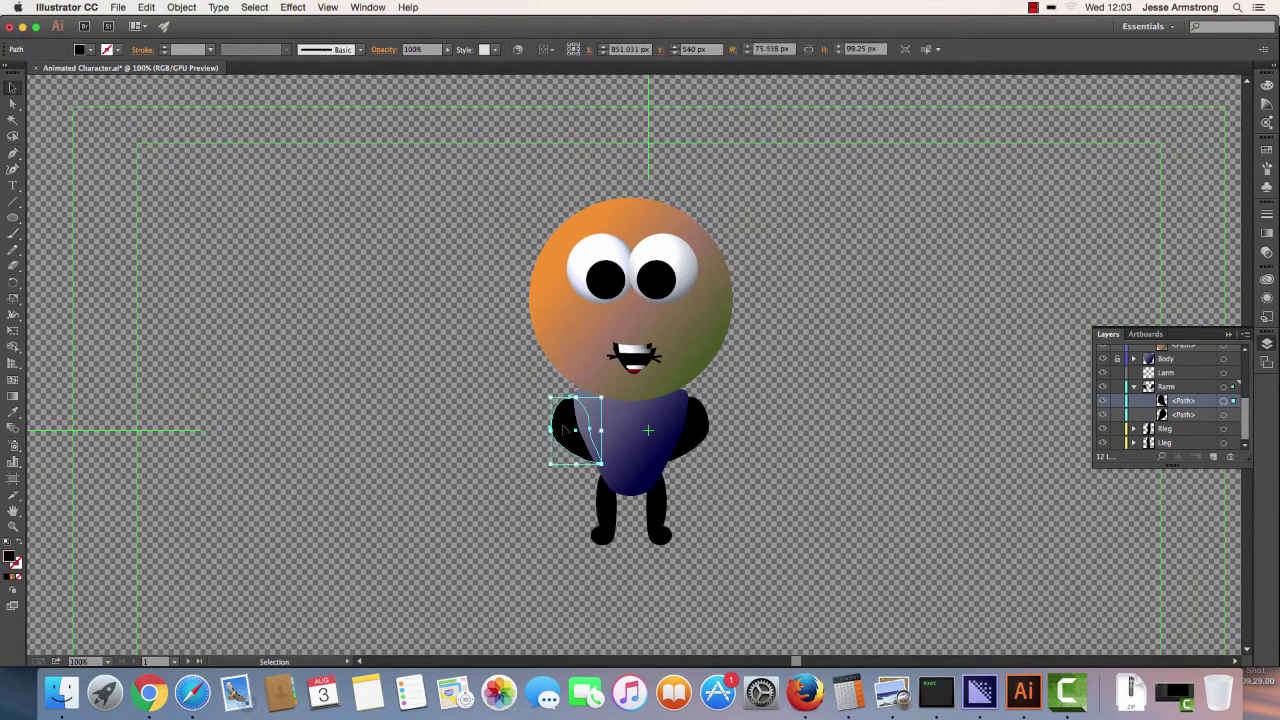
click(147, 7)
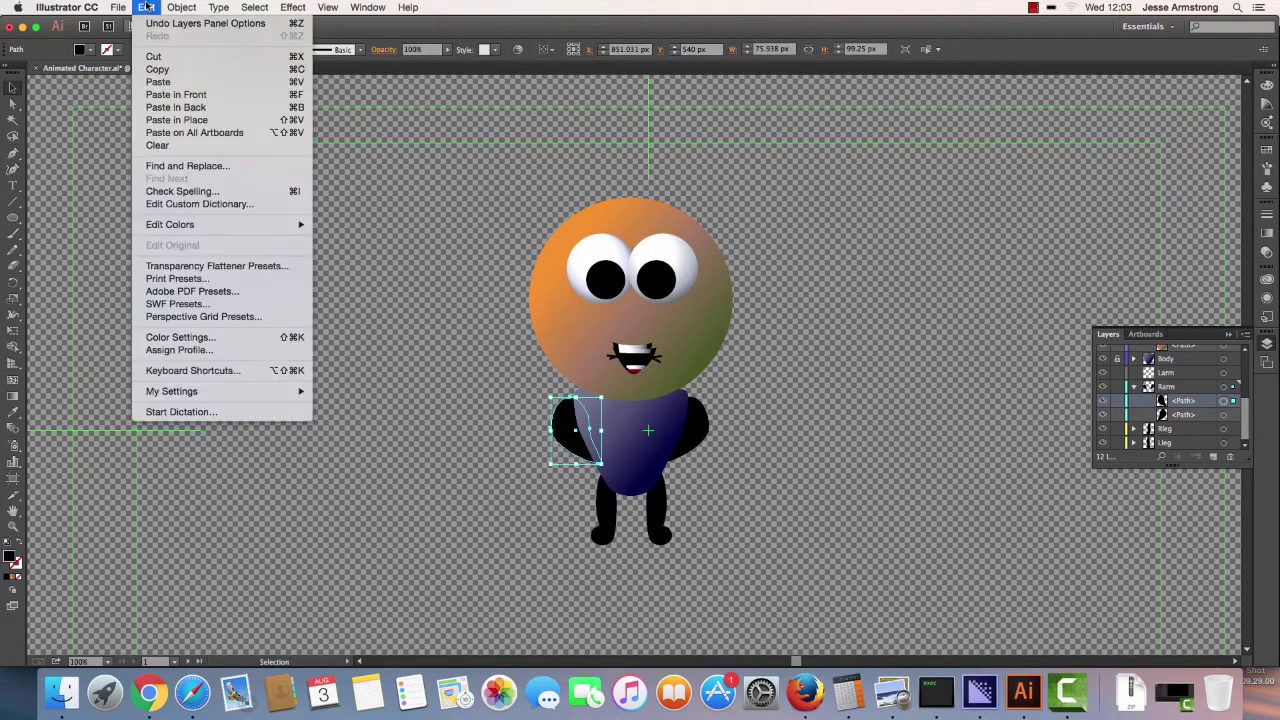
click(153, 57)
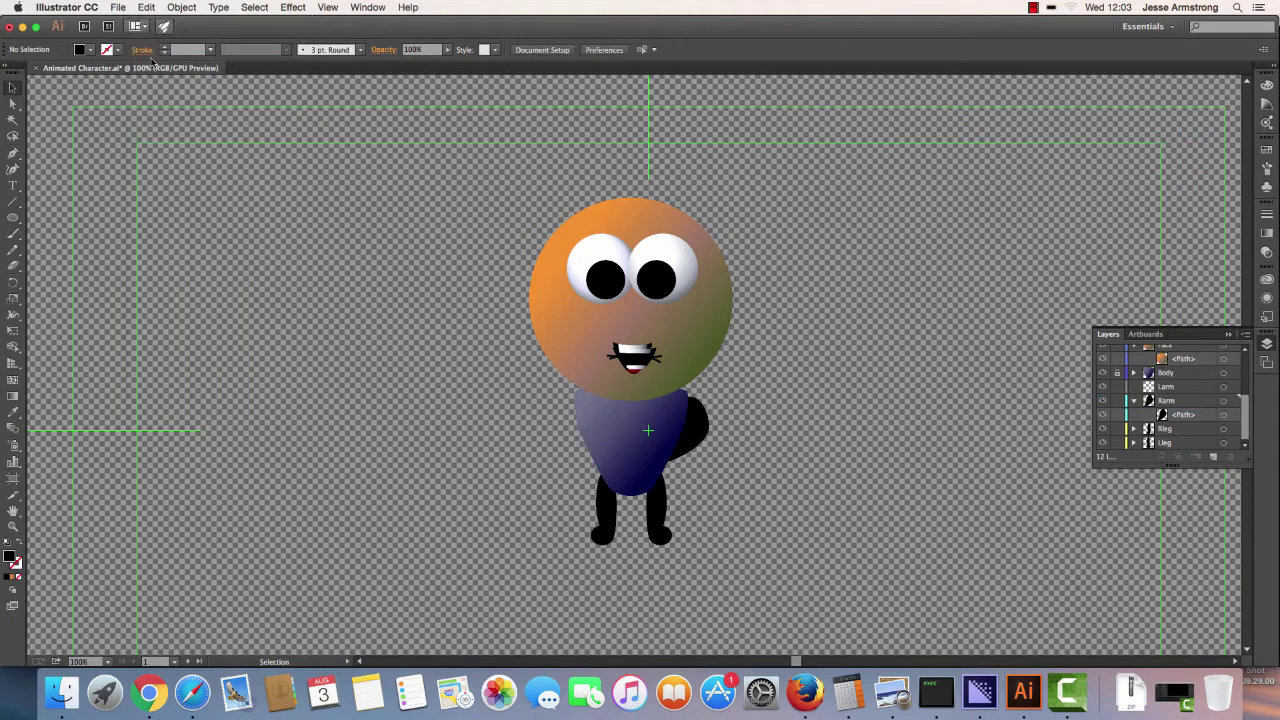
Step: Paste the cut arm in place on the empty Larm layer and collapse the Rarm layer
click(1170, 388)
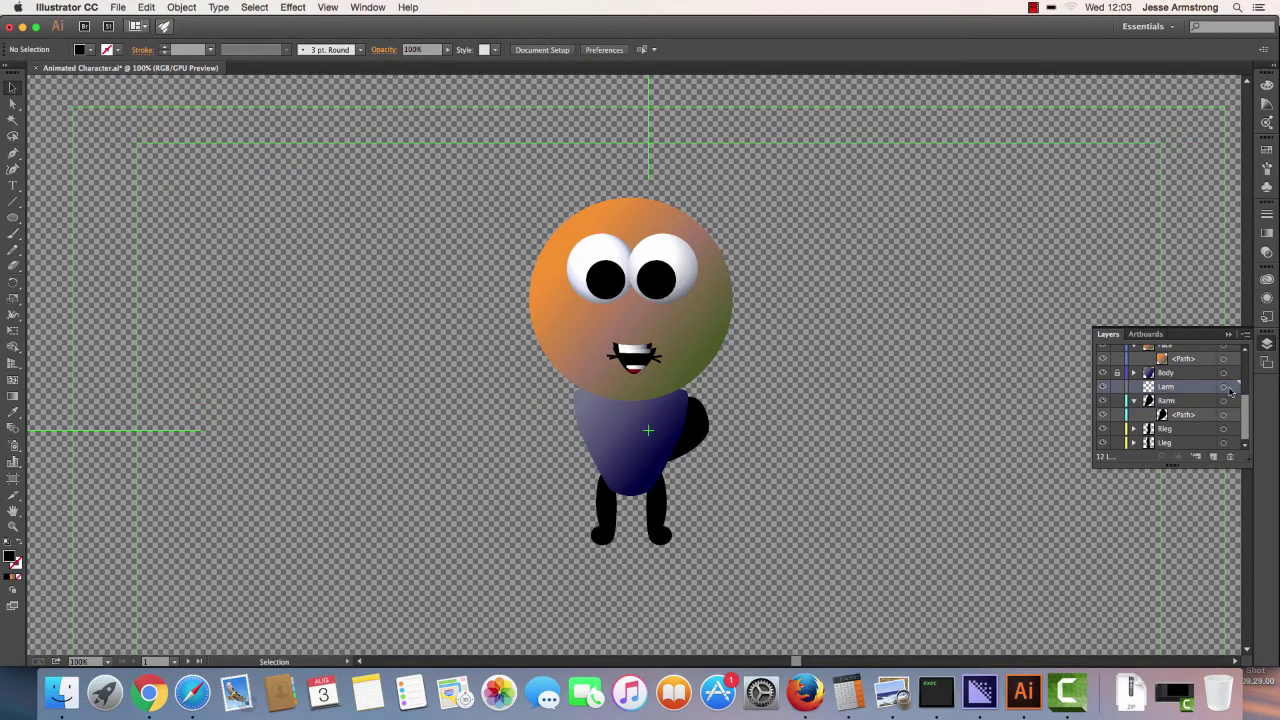
click(1224, 388)
click(146, 8)
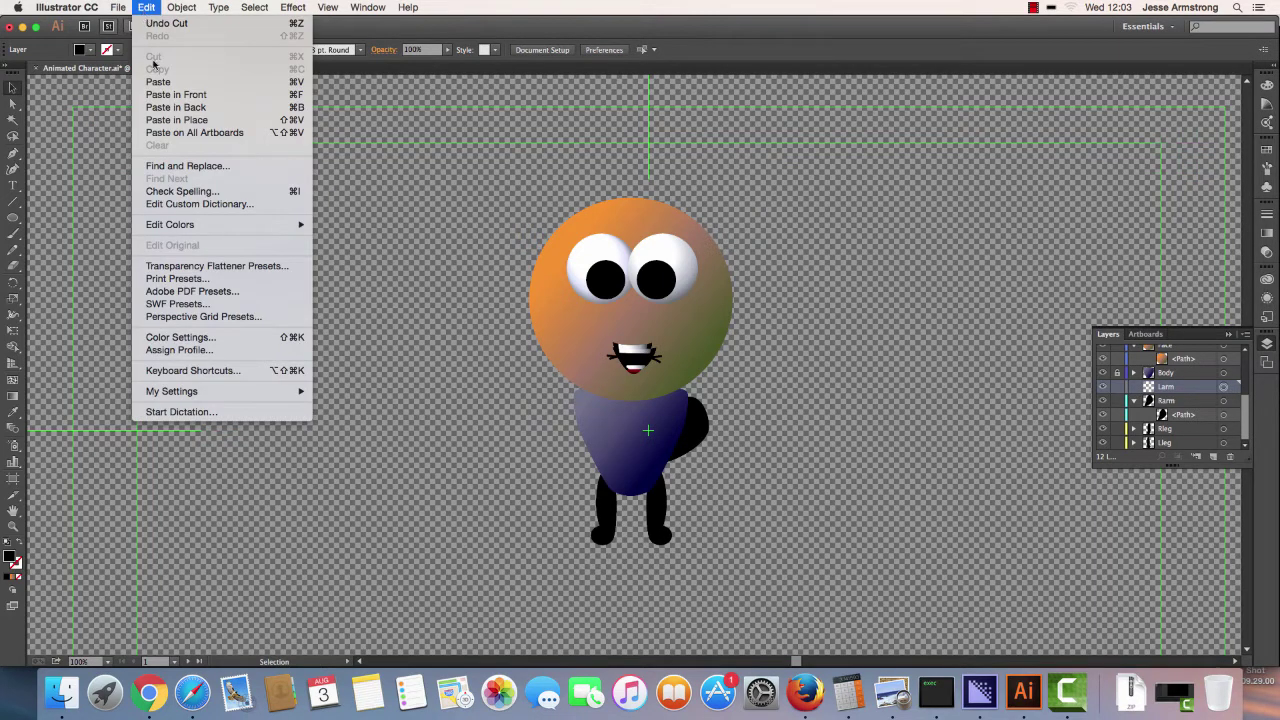
click(165, 120)
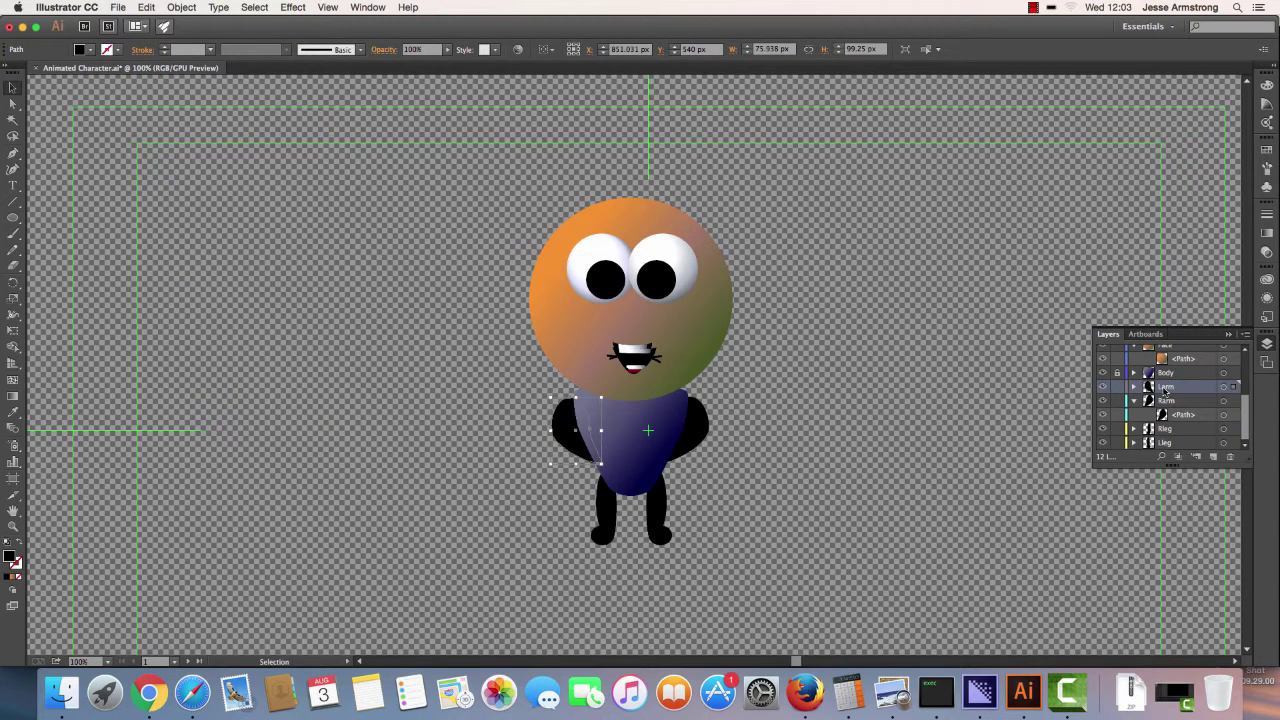
click(1135, 401)
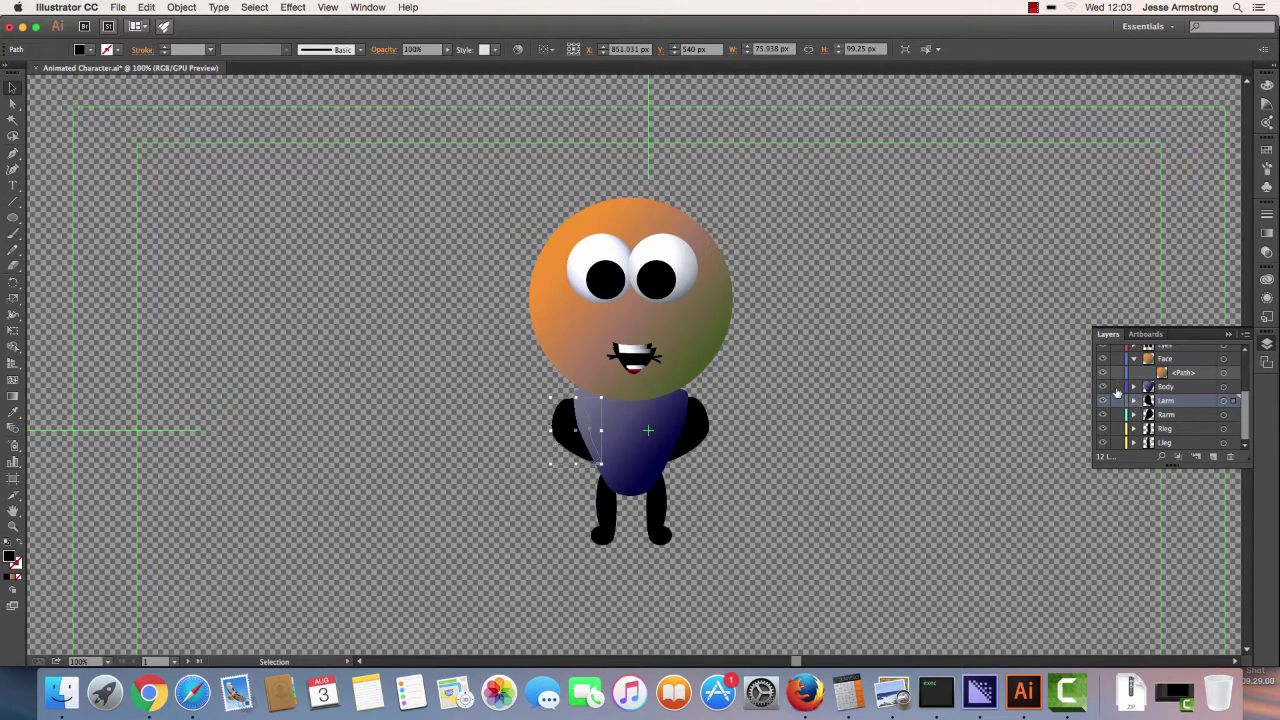
Step: Test-select the body, arms and leg on the artboard to check which layer each belongs to
click(630, 425)
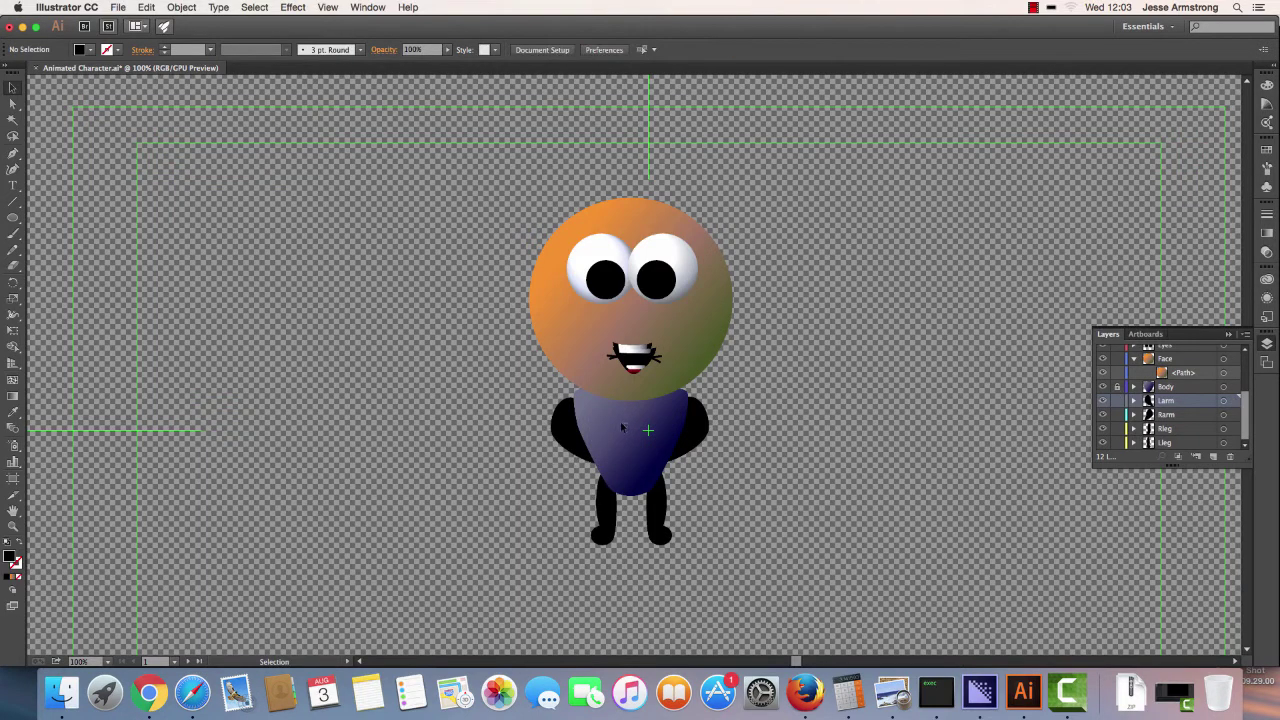
click(584, 426)
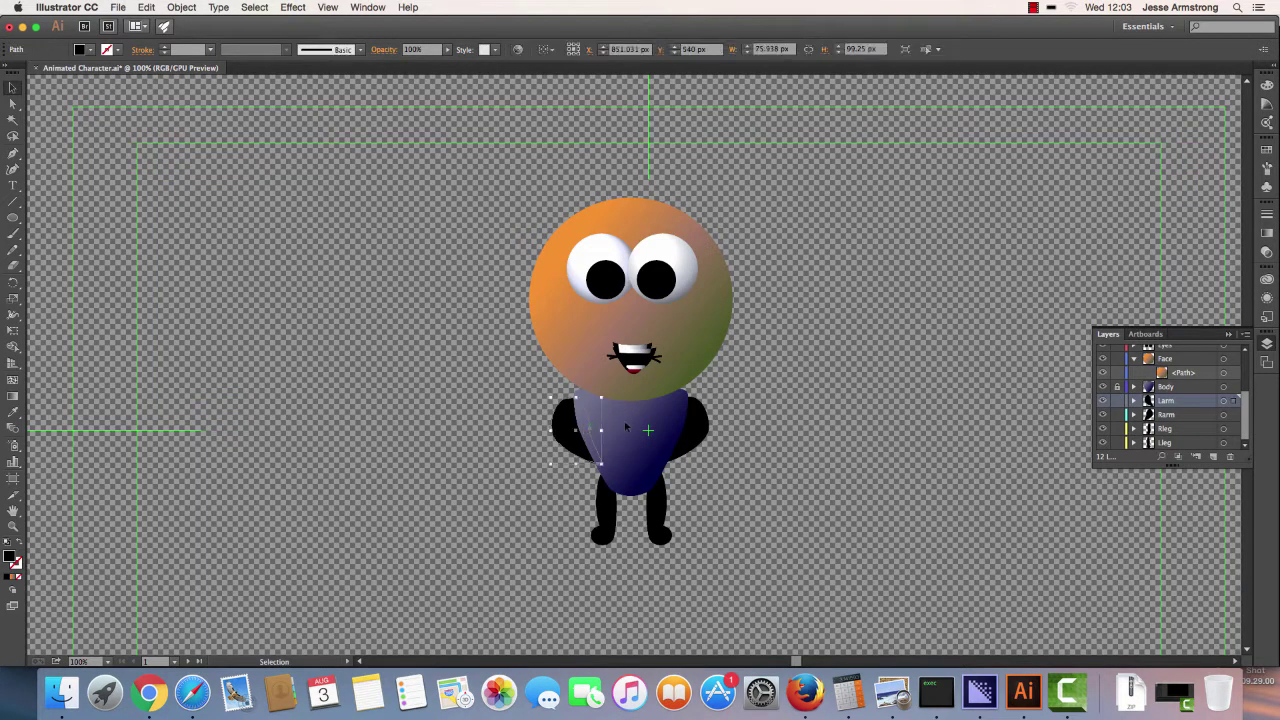
click(626, 445)
click(603, 534)
click(630, 436)
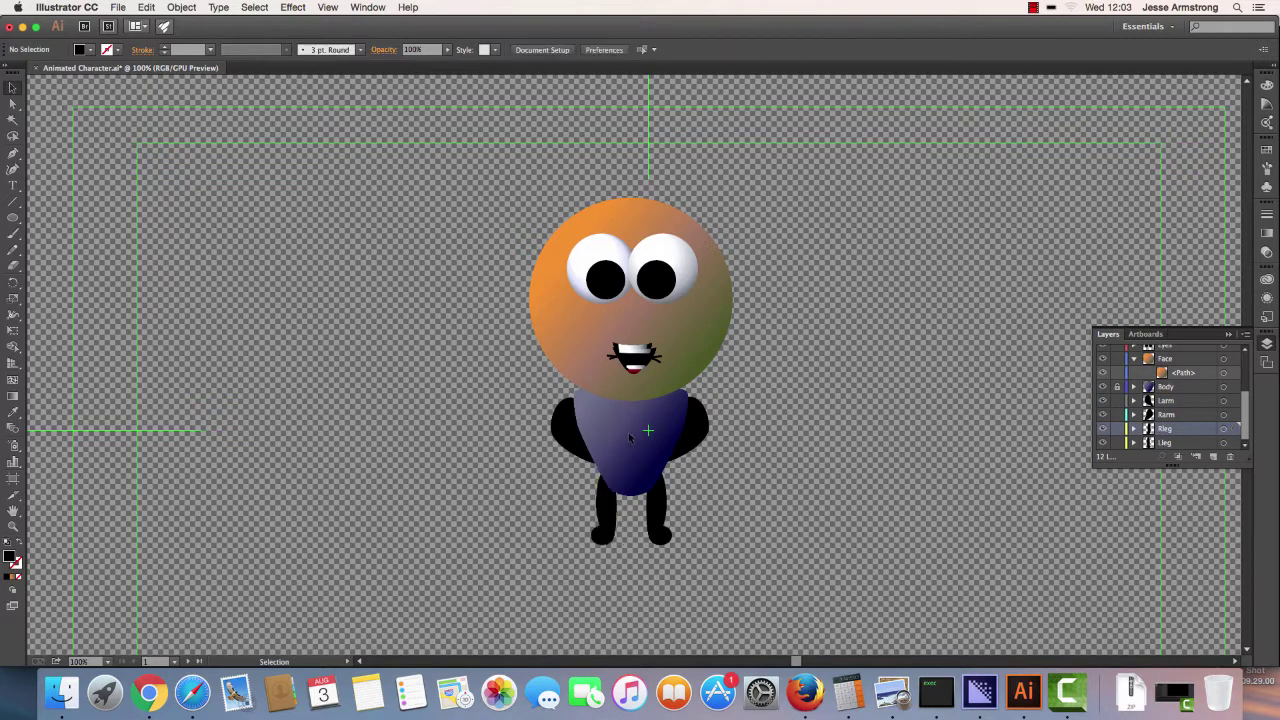
click(698, 432)
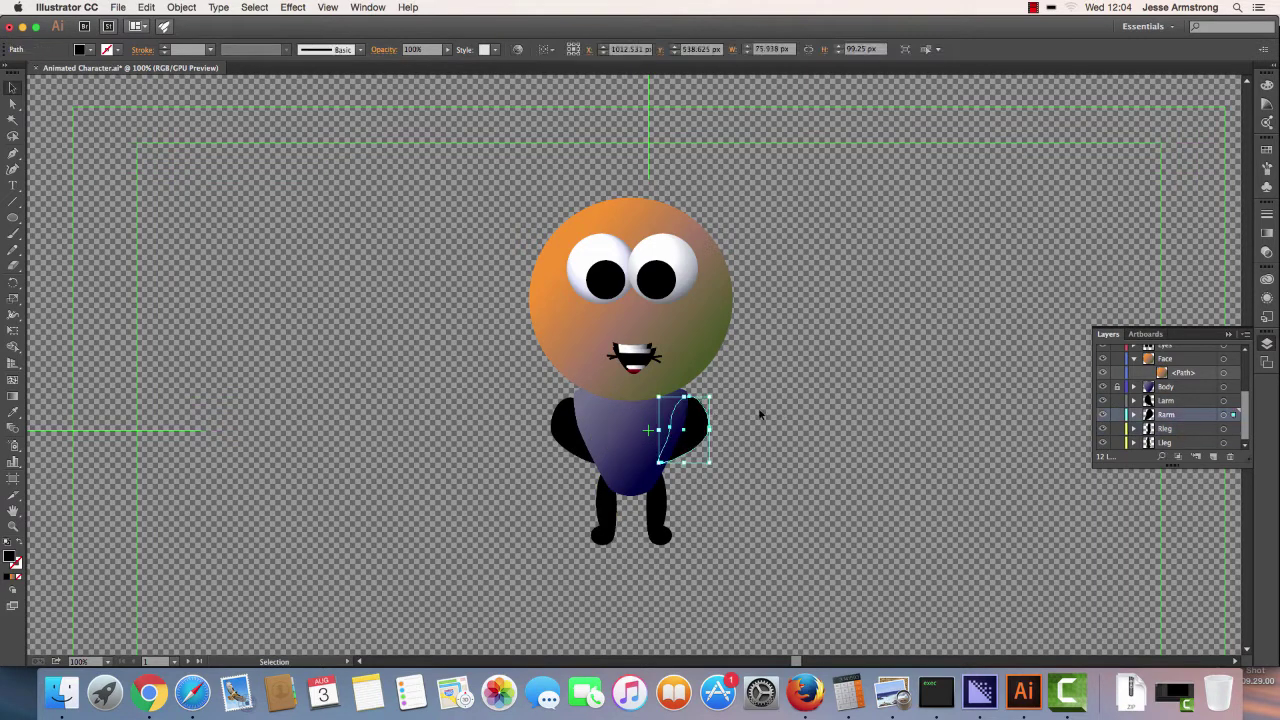
Step: Clear the arm selection and unlock the Body layer
click(771, 405)
click(1117, 387)
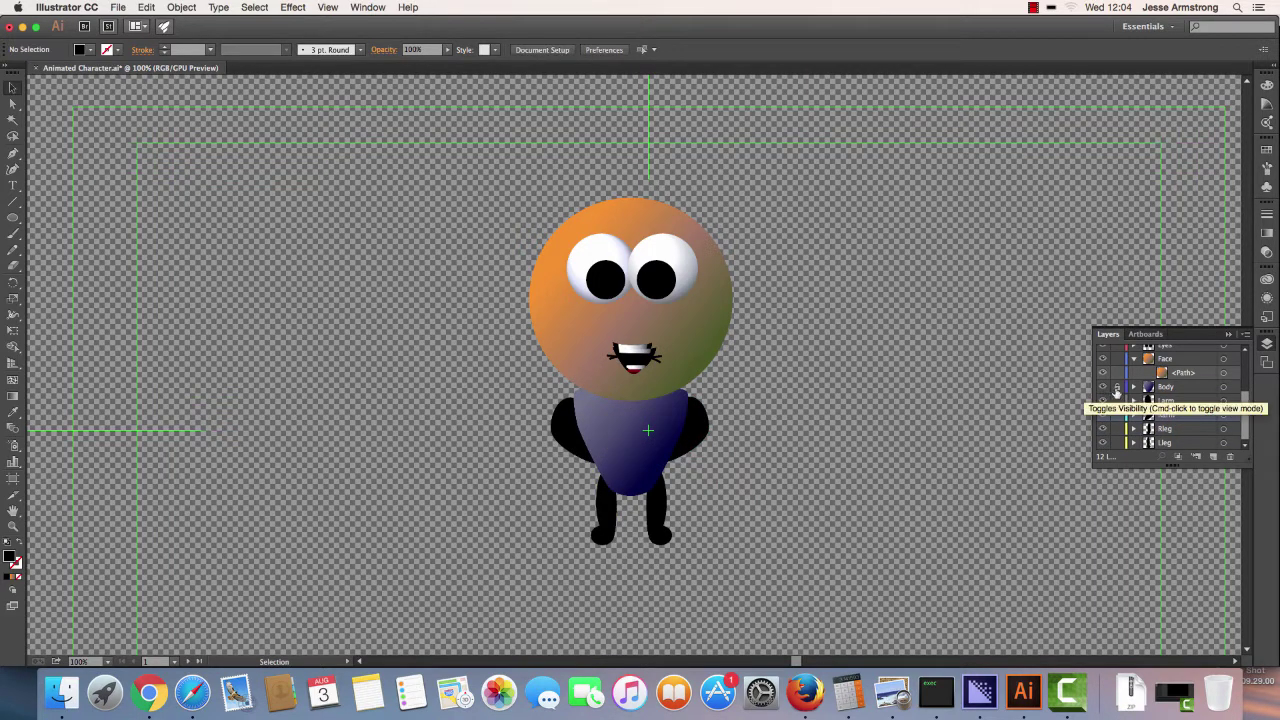
Step: Try moving the unlocked body shape, undo the moves and deselect it
mouse_move(599, 430)
mouse_down()
mouse_move(632, 428)
mouse_move(620, 425)
mouse_up()
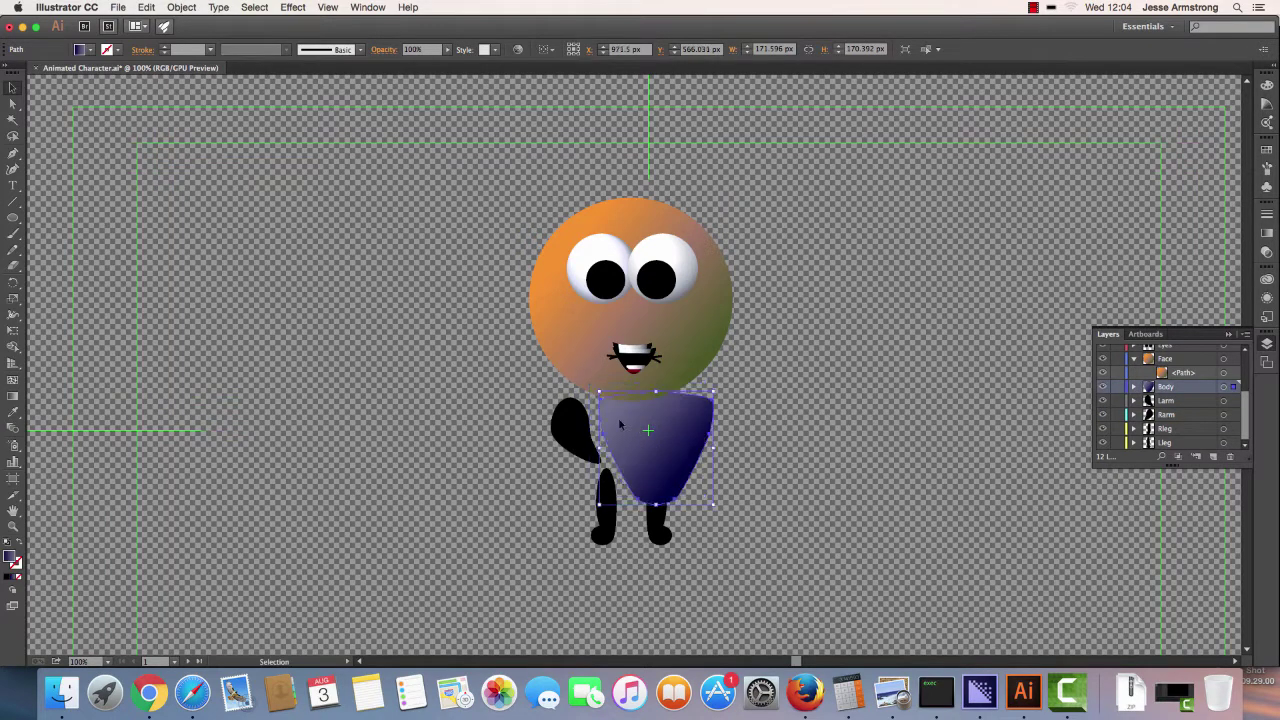
click(150, 7)
click(160, 23)
click(150, 7)
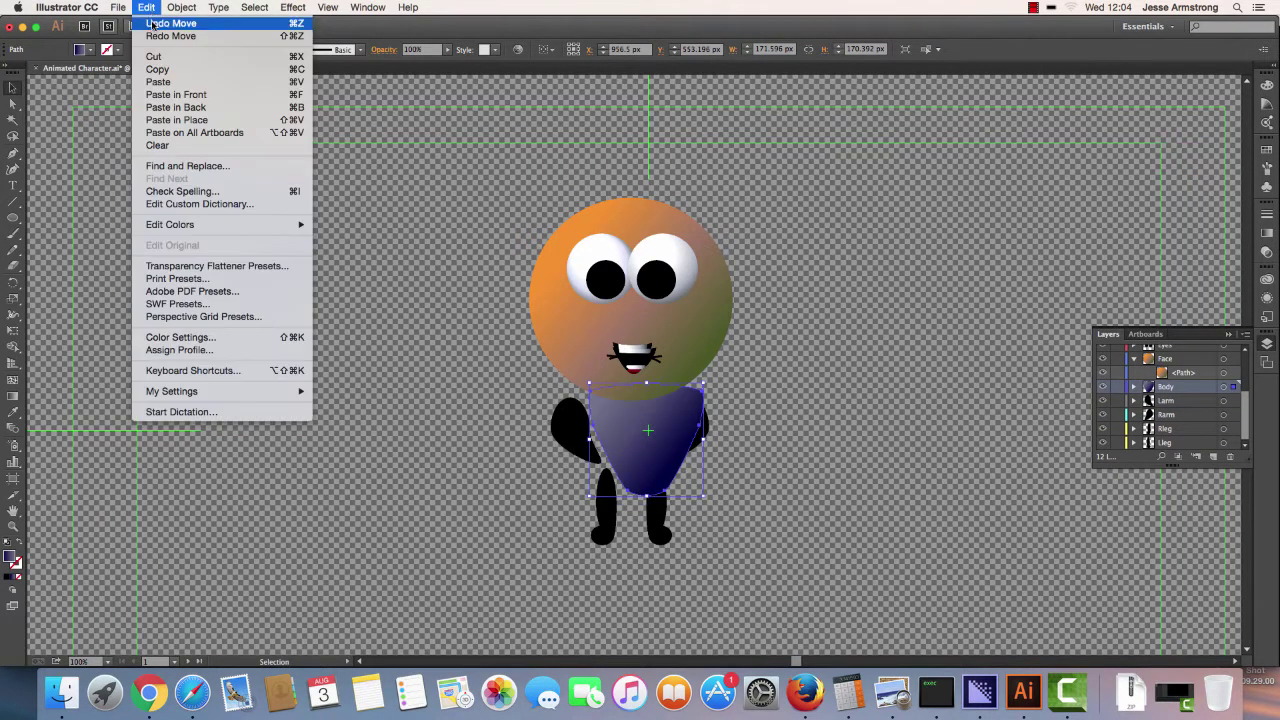
click(160, 23)
click(822, 373)
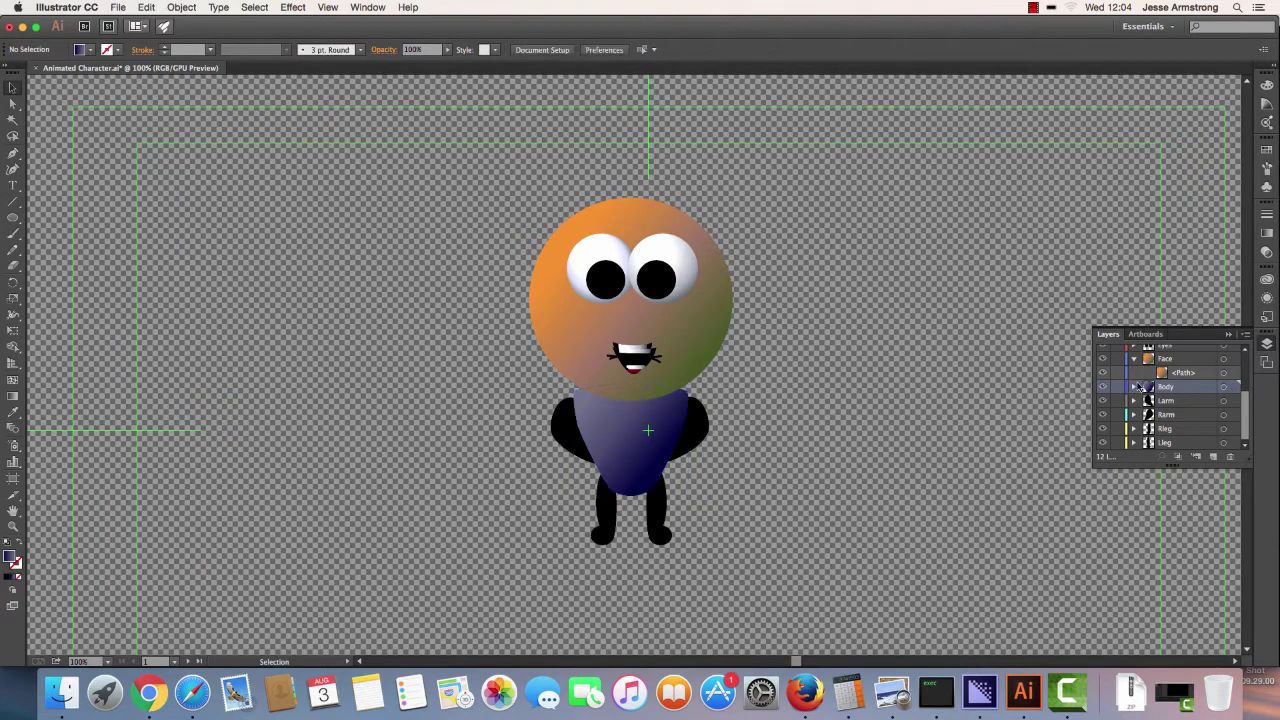
Step: Collapse the Face layer, toggle its visibility as a check, and make it active with its artwork selected
click(1133, 360)
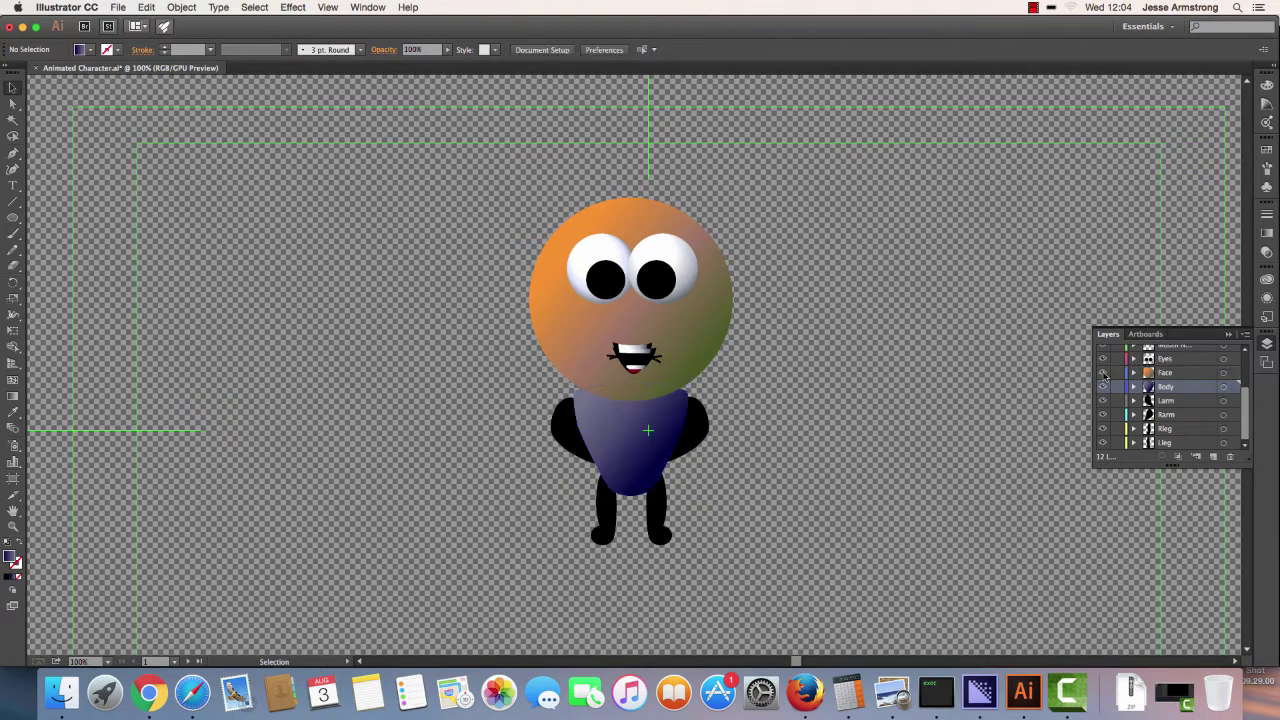
click(1103, 373)
click(1103, 373)
click(1170, 373)
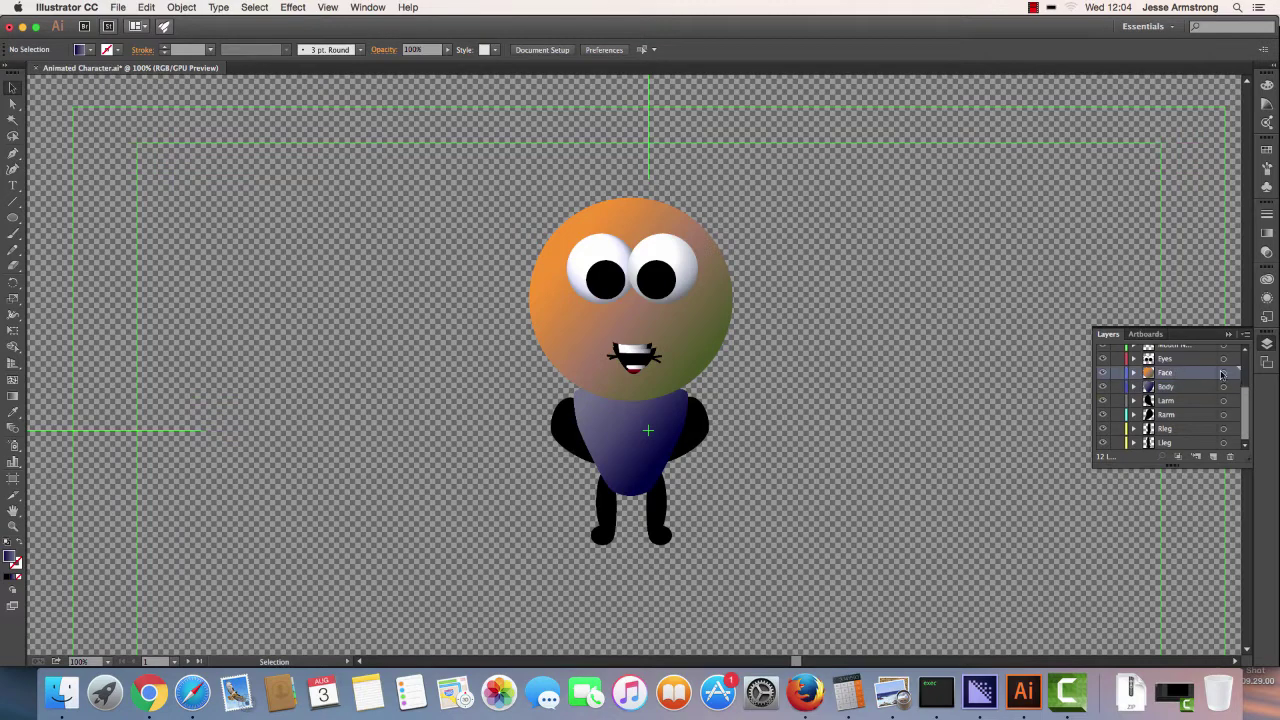
click(1236, 373)
Step: Deselect the face and set the stroke to a brown swatch for painting hair on the head
scroll(788, 343, up, 1)
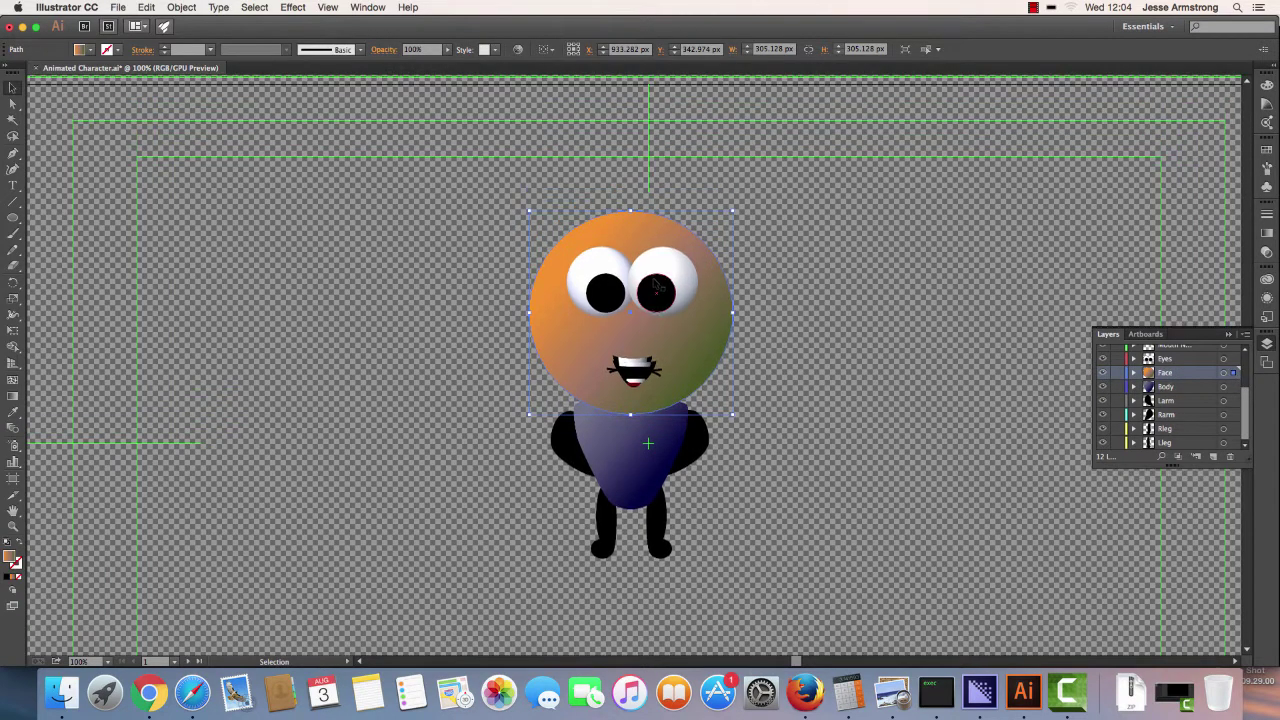
key(super+equal)
key(super+equal)
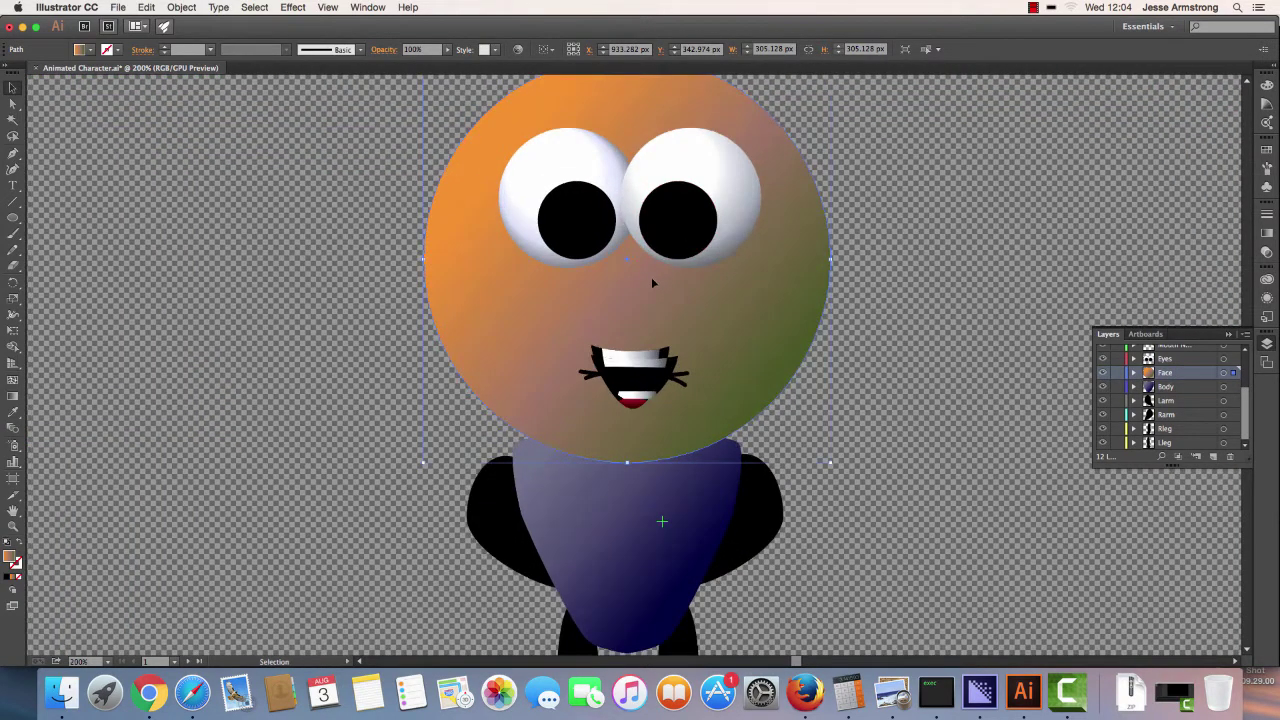
scroll(653, 283, up, 5)
click(14, 235)
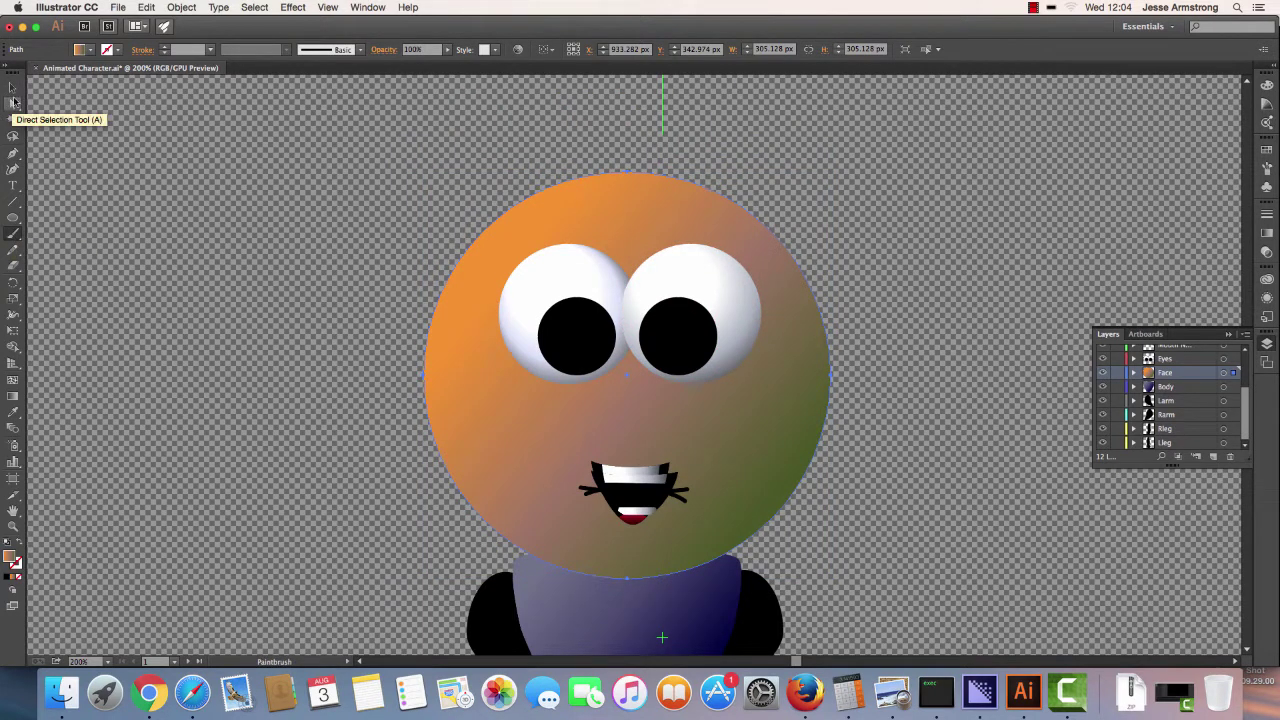
click(12, 88)
click(117, 52)
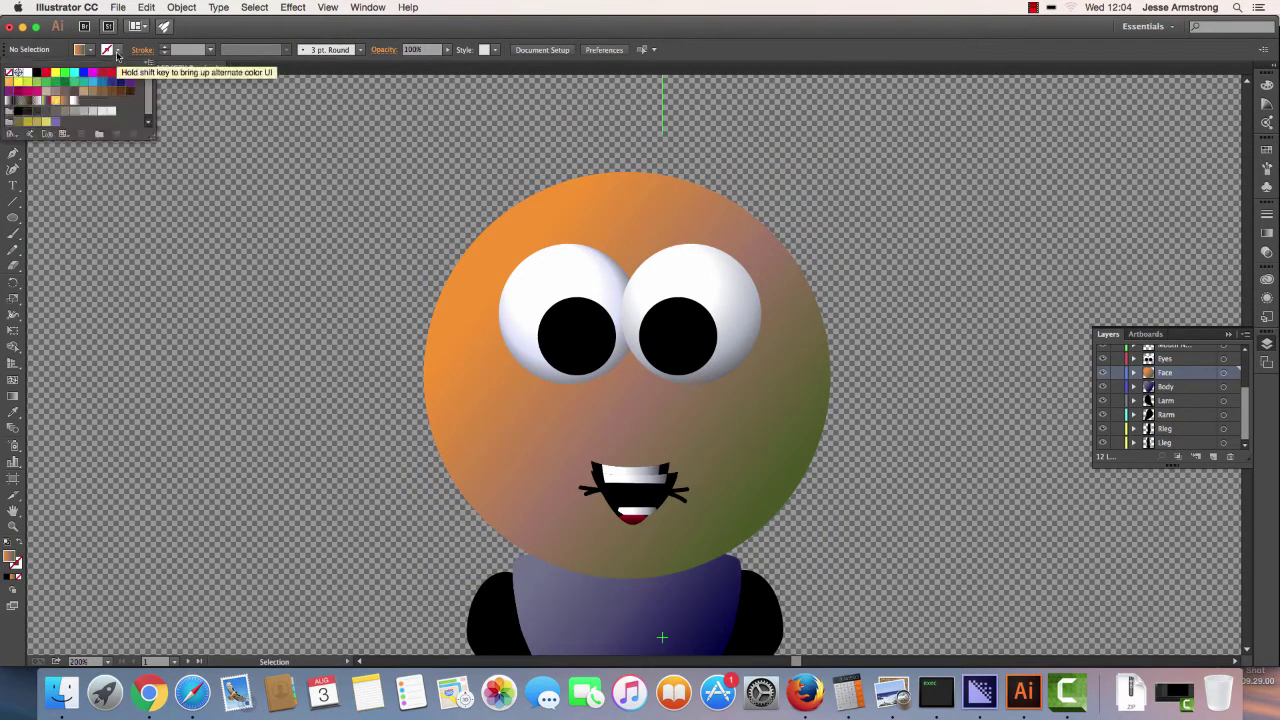
click(110, 96)
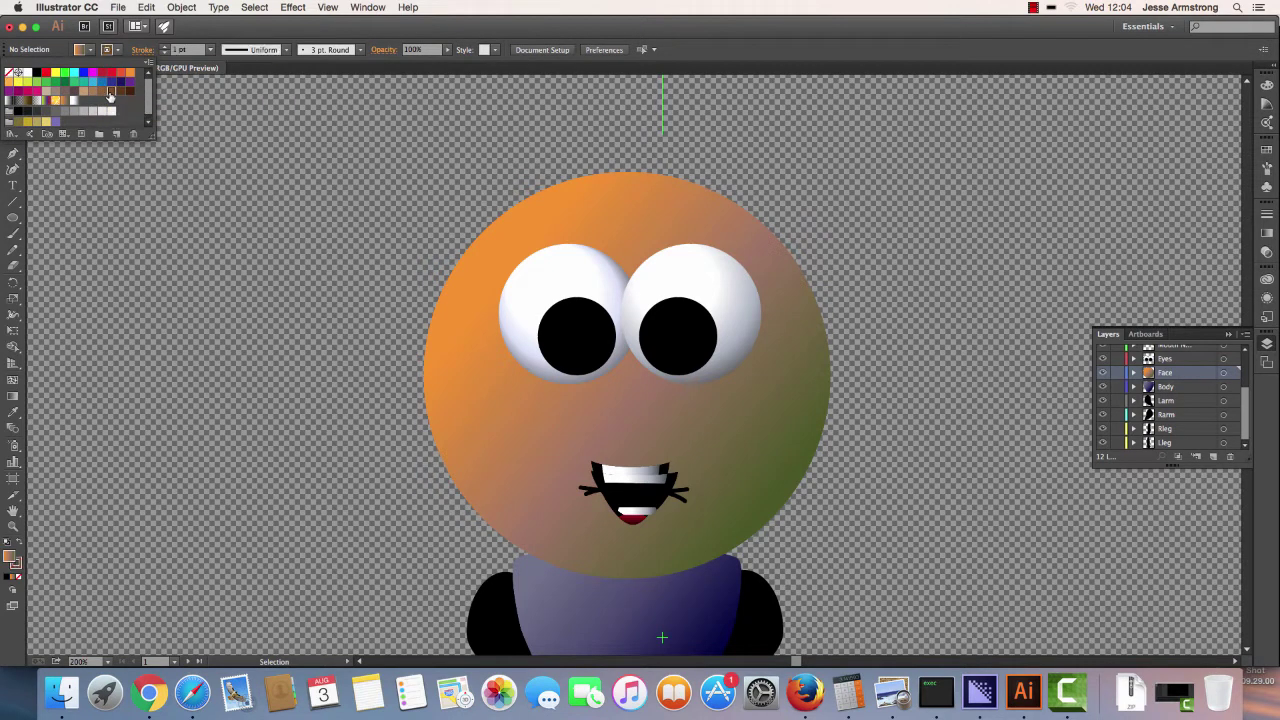
Step: Paint a closed, spiky hair outline on top of the head with the Paintbrush, about 177 by 65 px
click(13, 233)
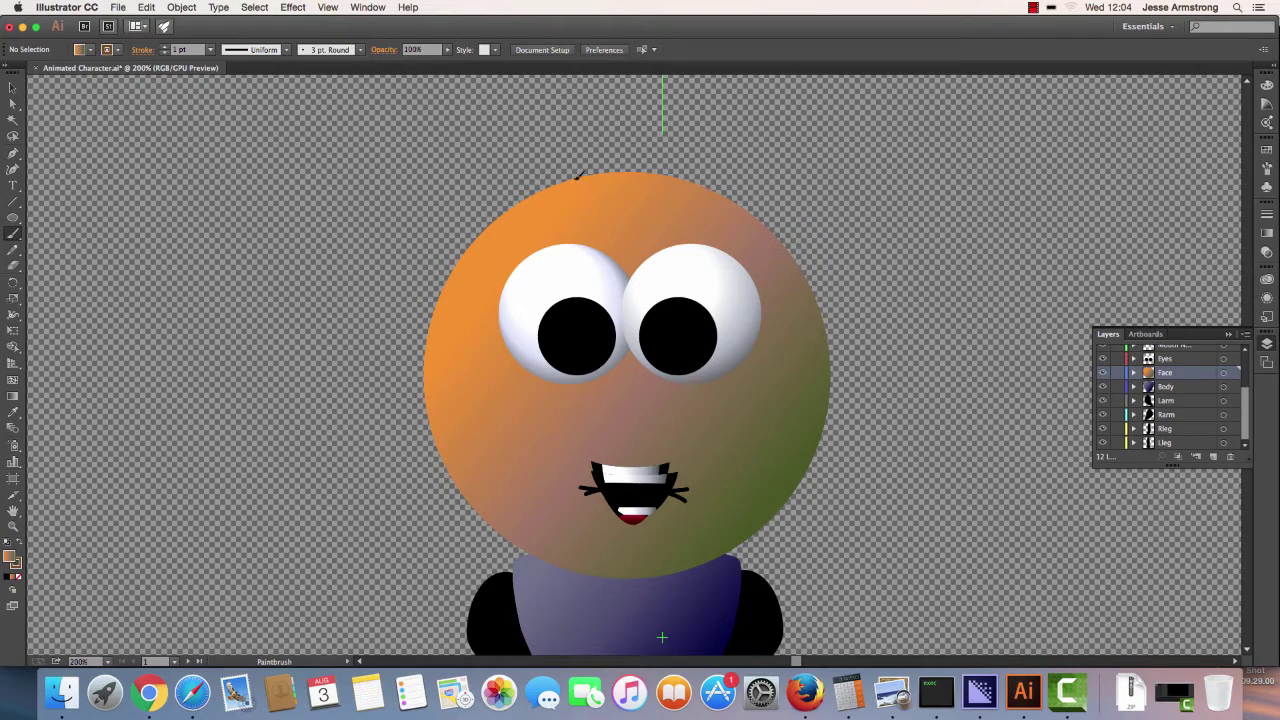
mouse_move(577, 175)
mouse_down()
mouse_move(640, 118)
mouse_move(618, 165)
mouse_move(725, 152)
mouse_up()
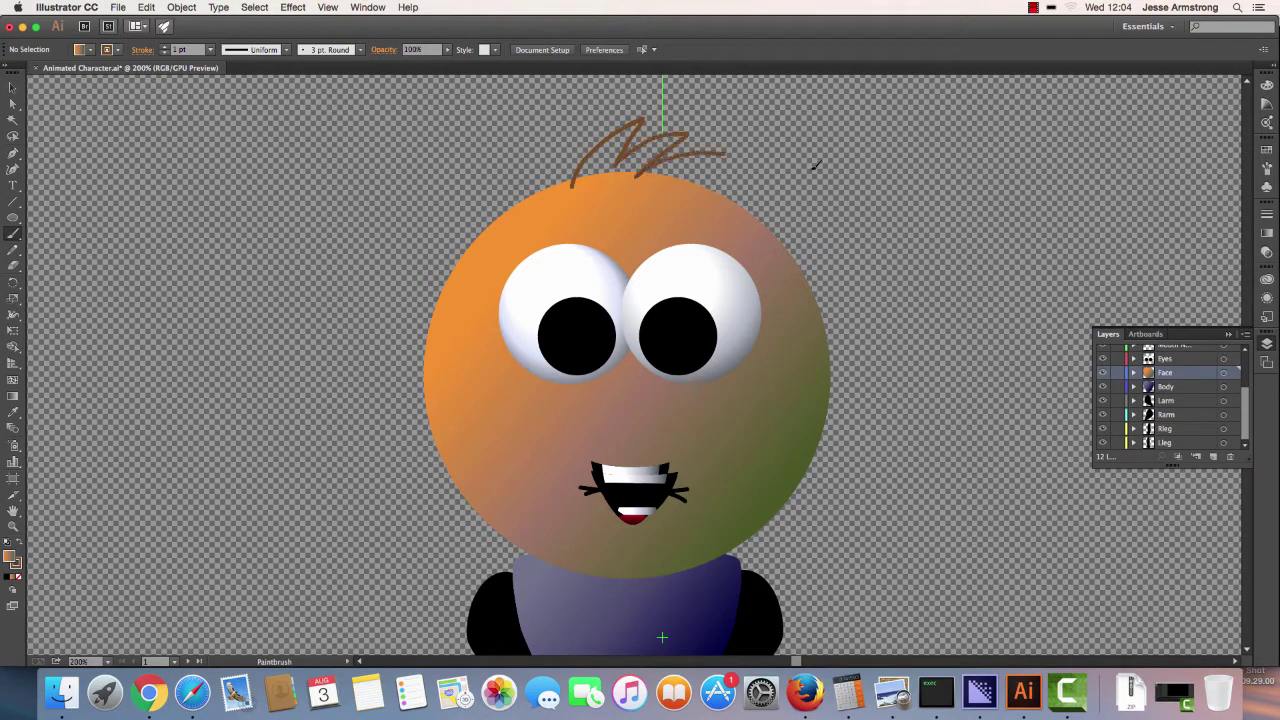
mouse_move(813, 166)
mouse_down()
mouse_move(669, 205)
mouse_move(579, 180)
mouse_up()
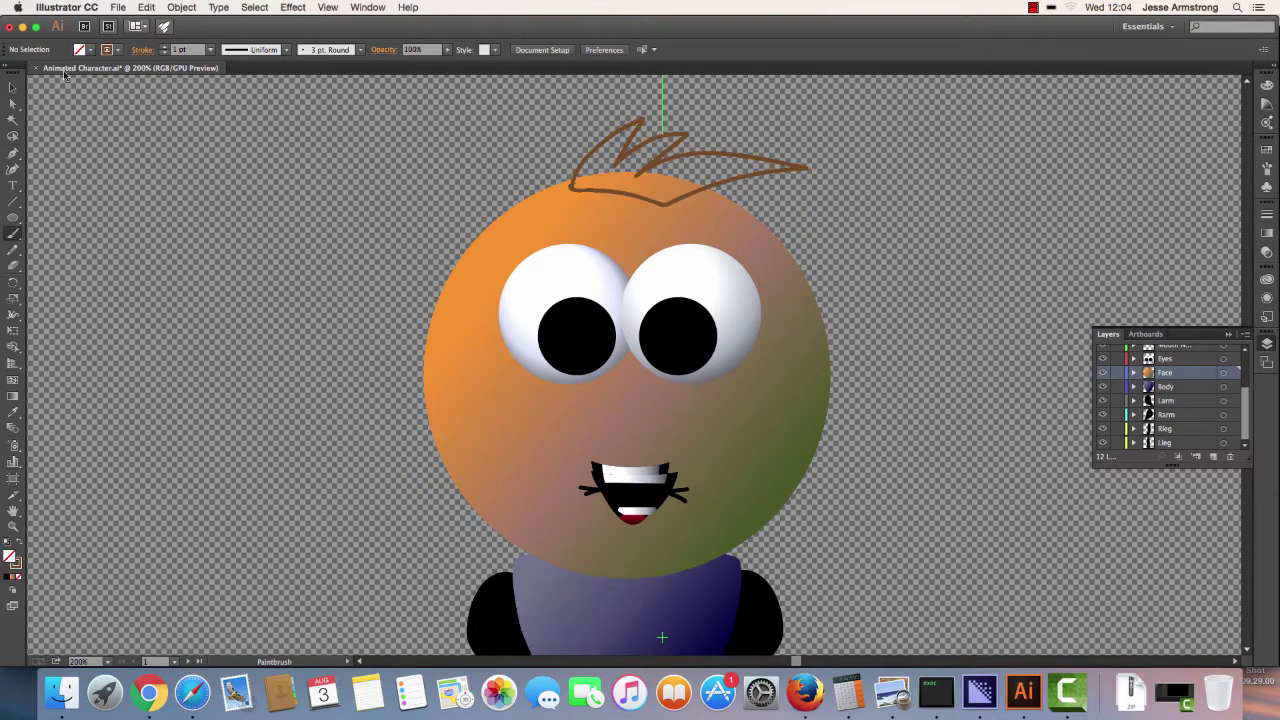
Step: Select the hair outline and fill it with the brown swatch R=140 G=98 B=57
click(13, 88)
click(593, 156)
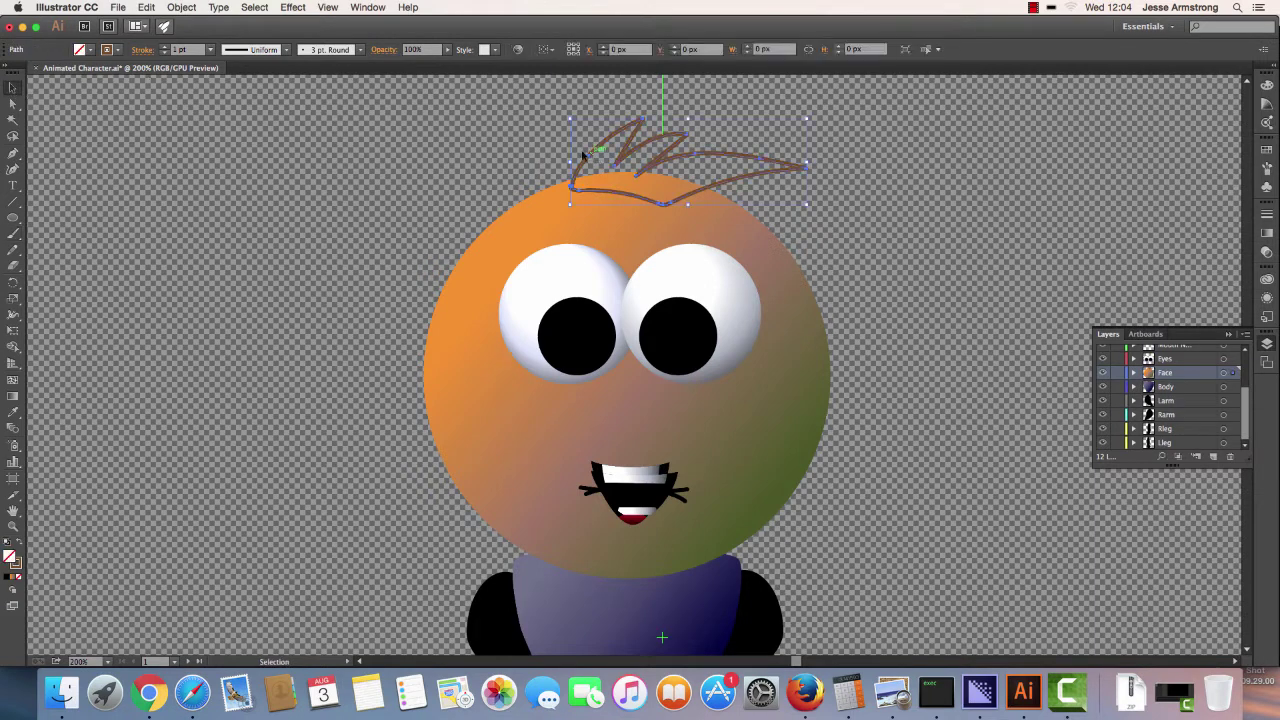
click(90, 50)
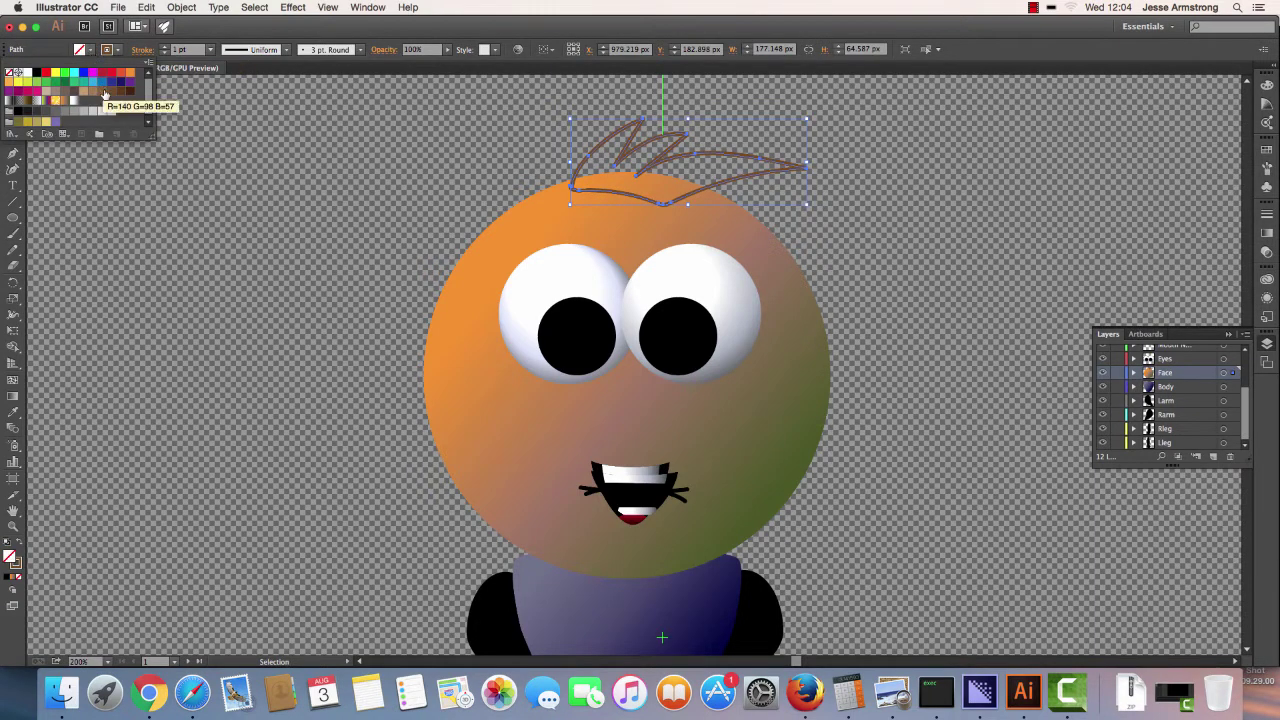
click(105, 92)
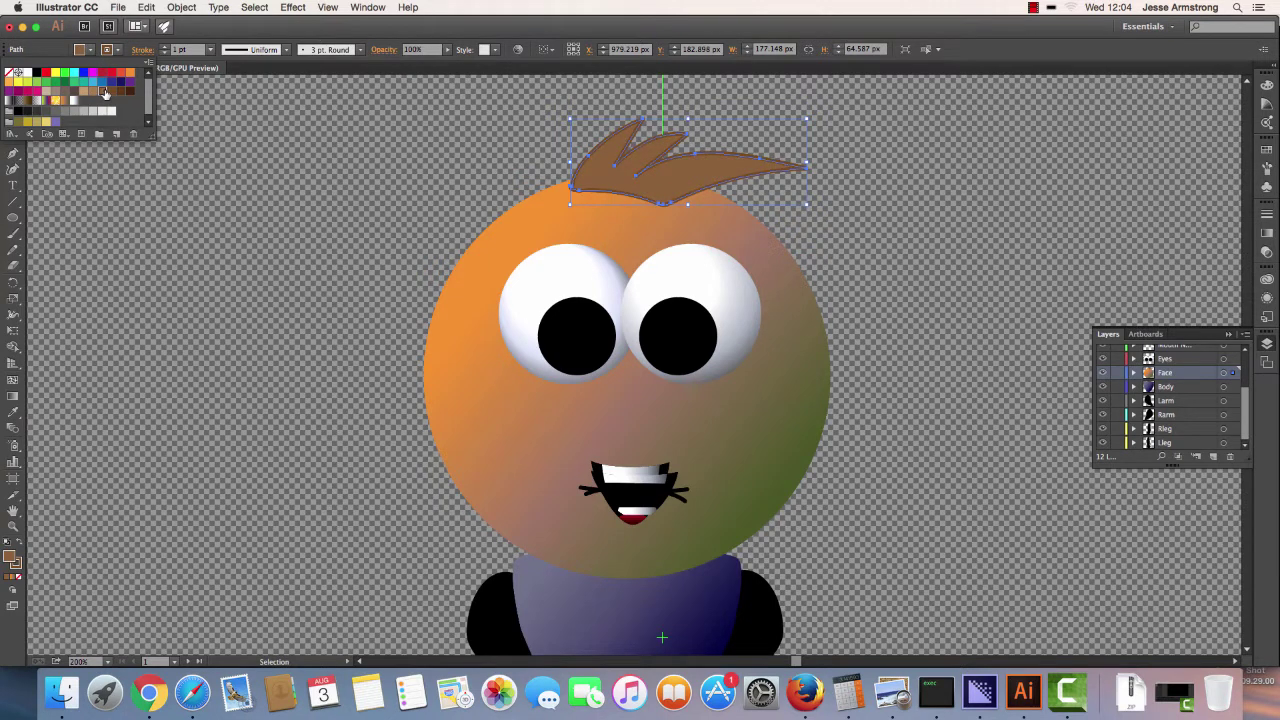
Step: Apply the orange-to-green linear gradient to the hair's fill
click(1267, 233)
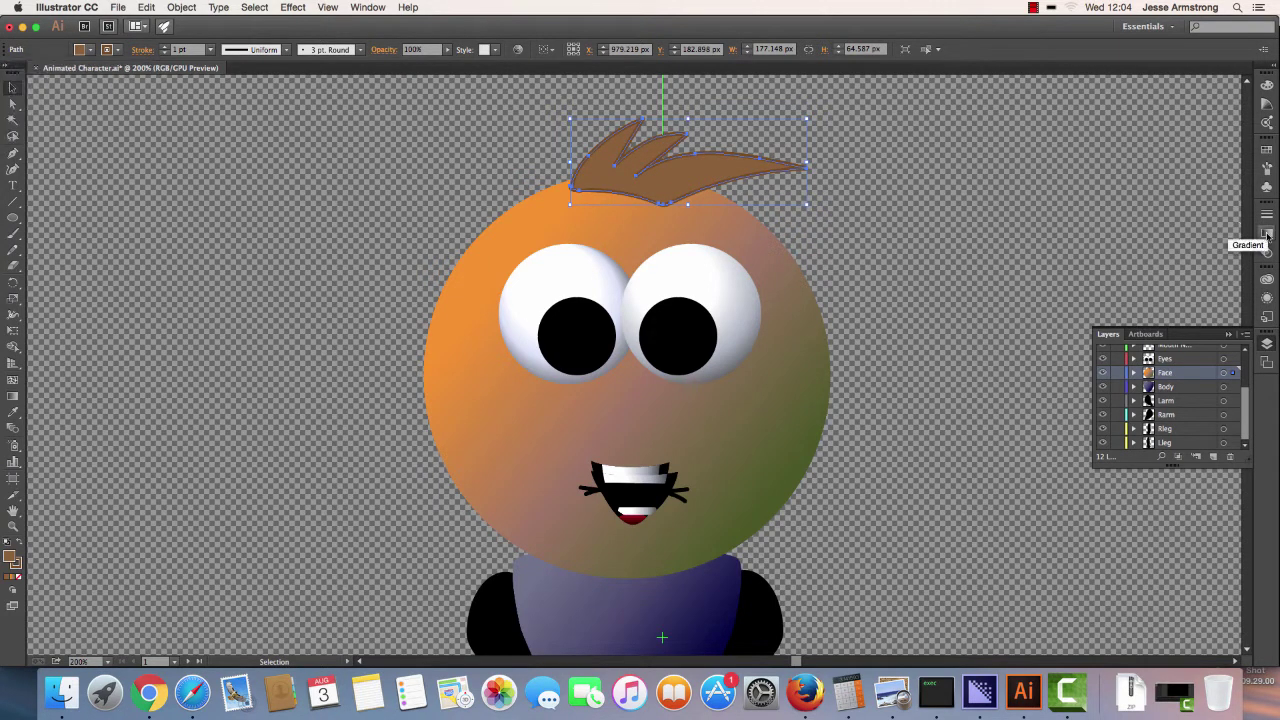
click(1267, 233)
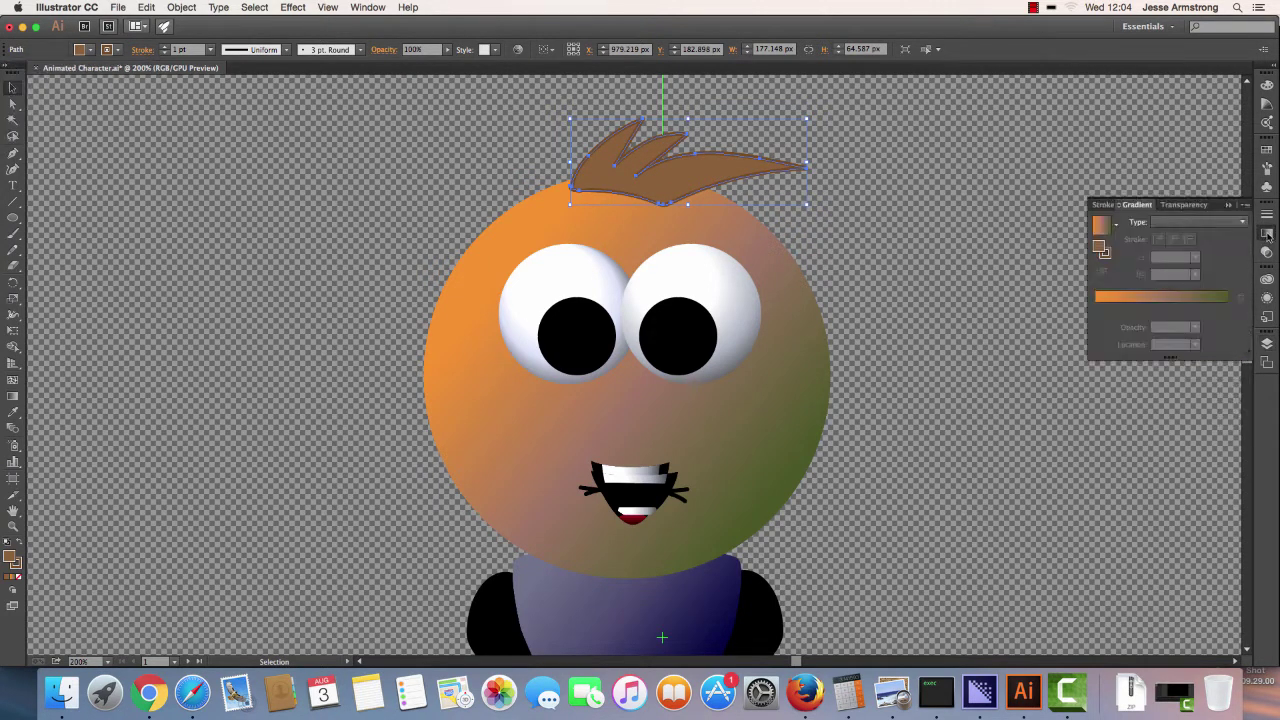
click(1109, 230)
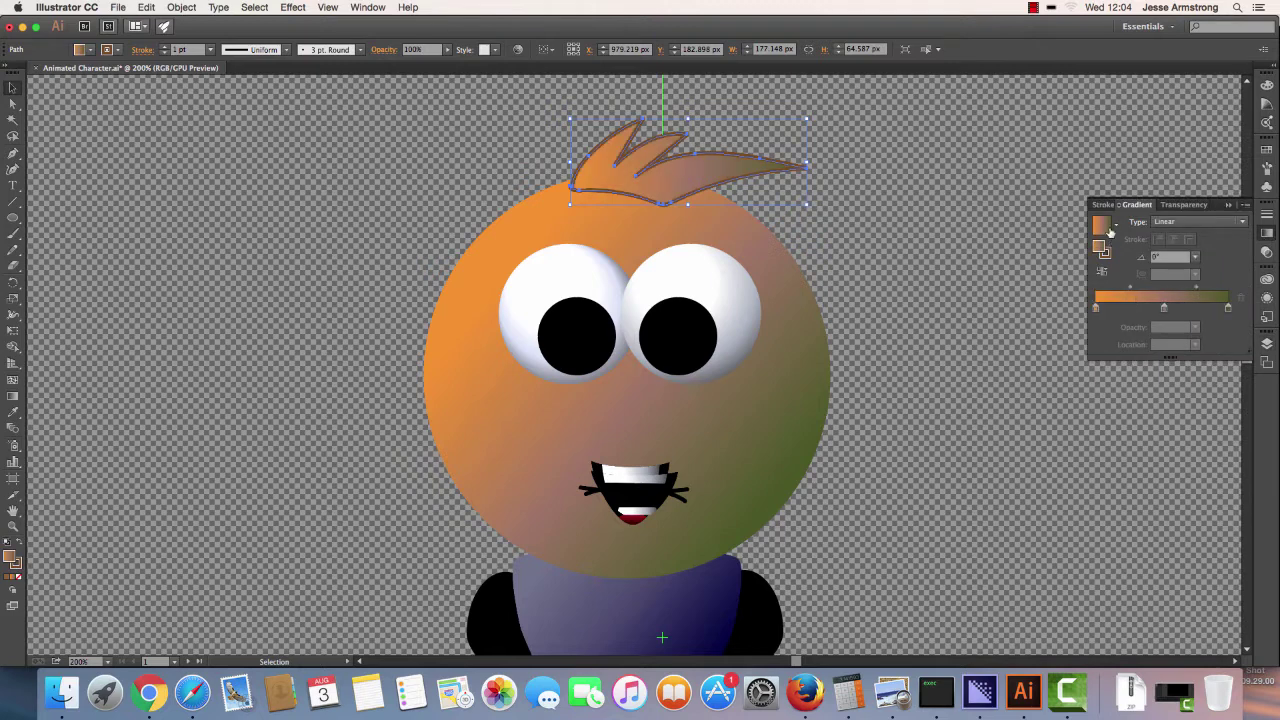
Step: Change the starting stop of the hair's gradient from orange to a dark brown swatch
click(1096, 309)
double_click(1096, 310)
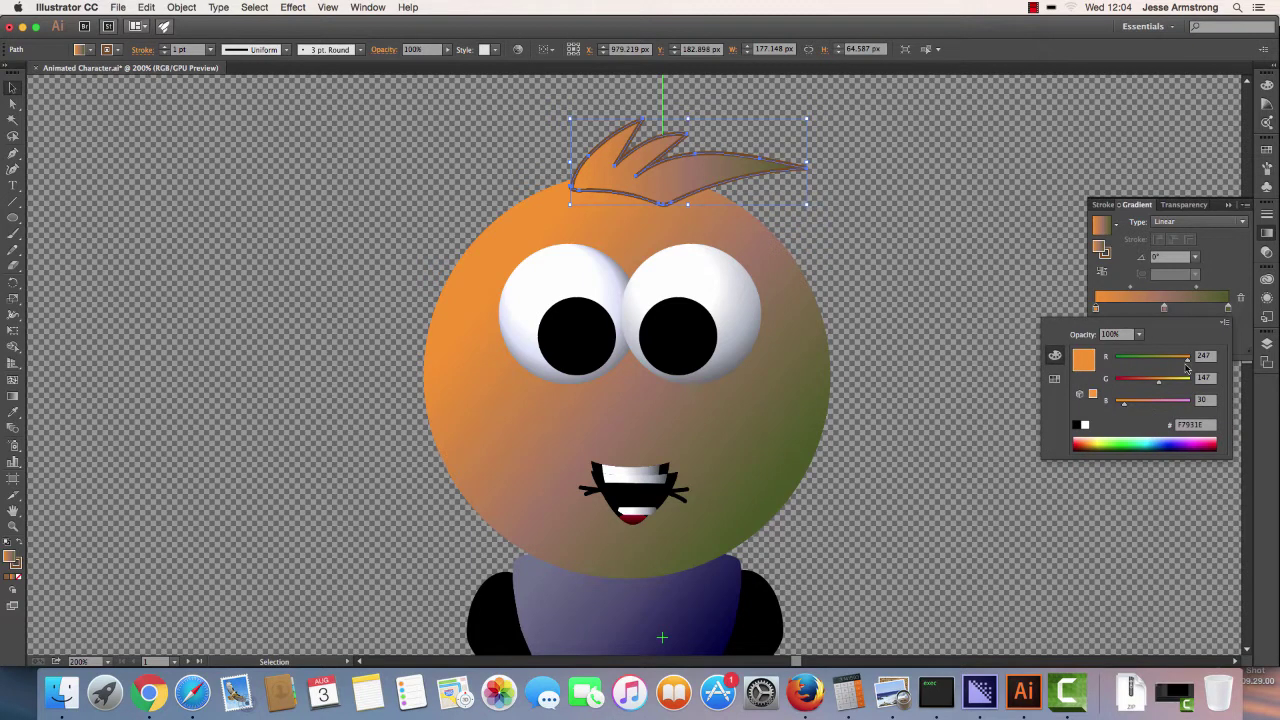
click(1054, 379)
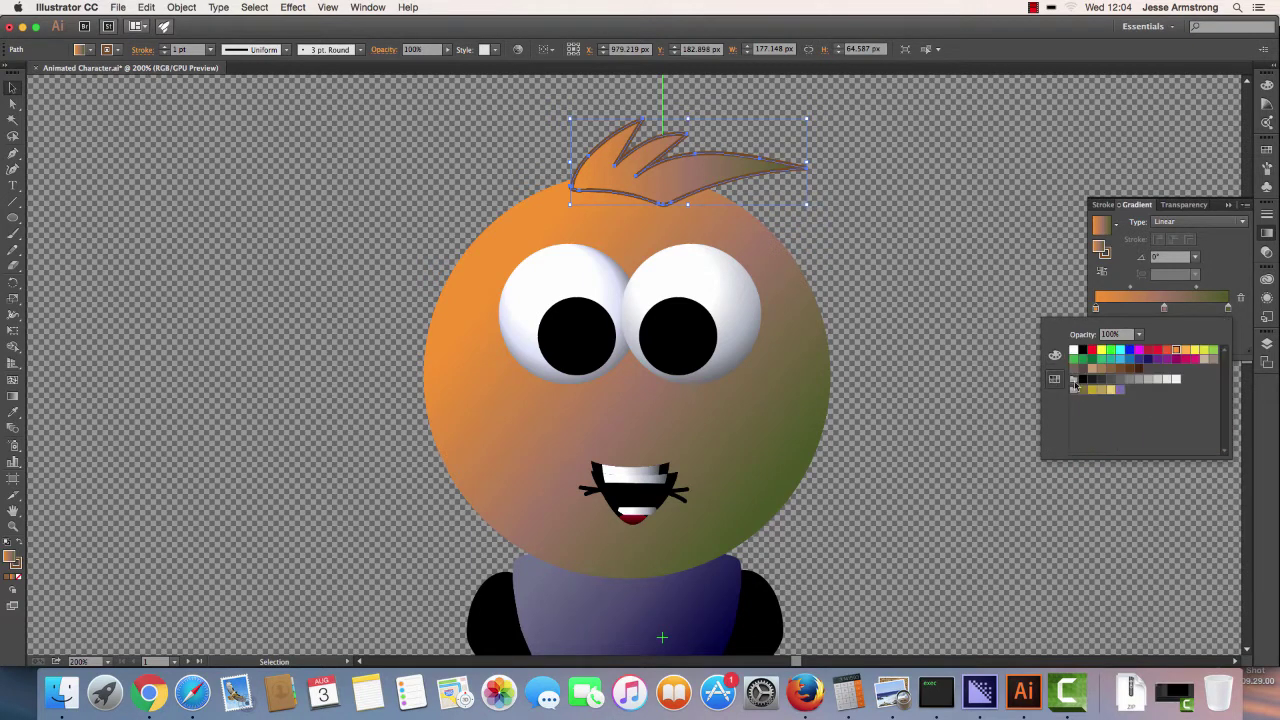
click(1131, 372)
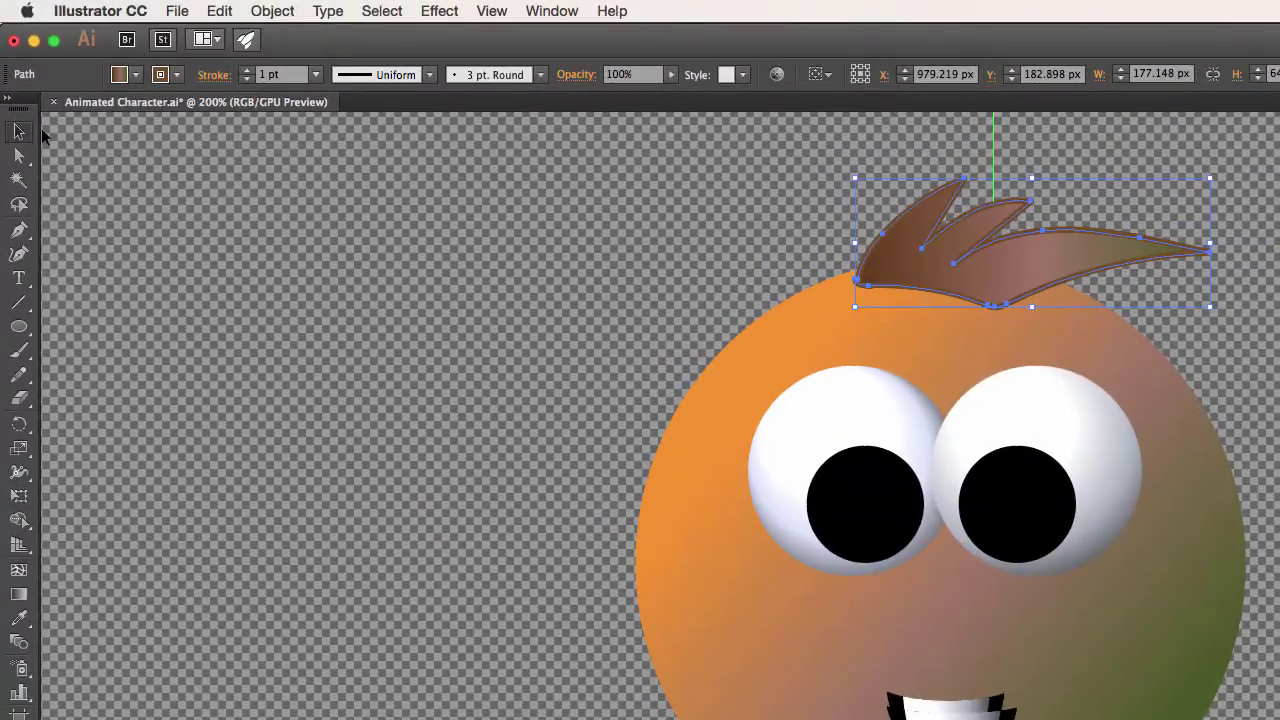
Step: Remove the stroke from the hair shape and deselect it
click(136, 75)
click(24, 110)
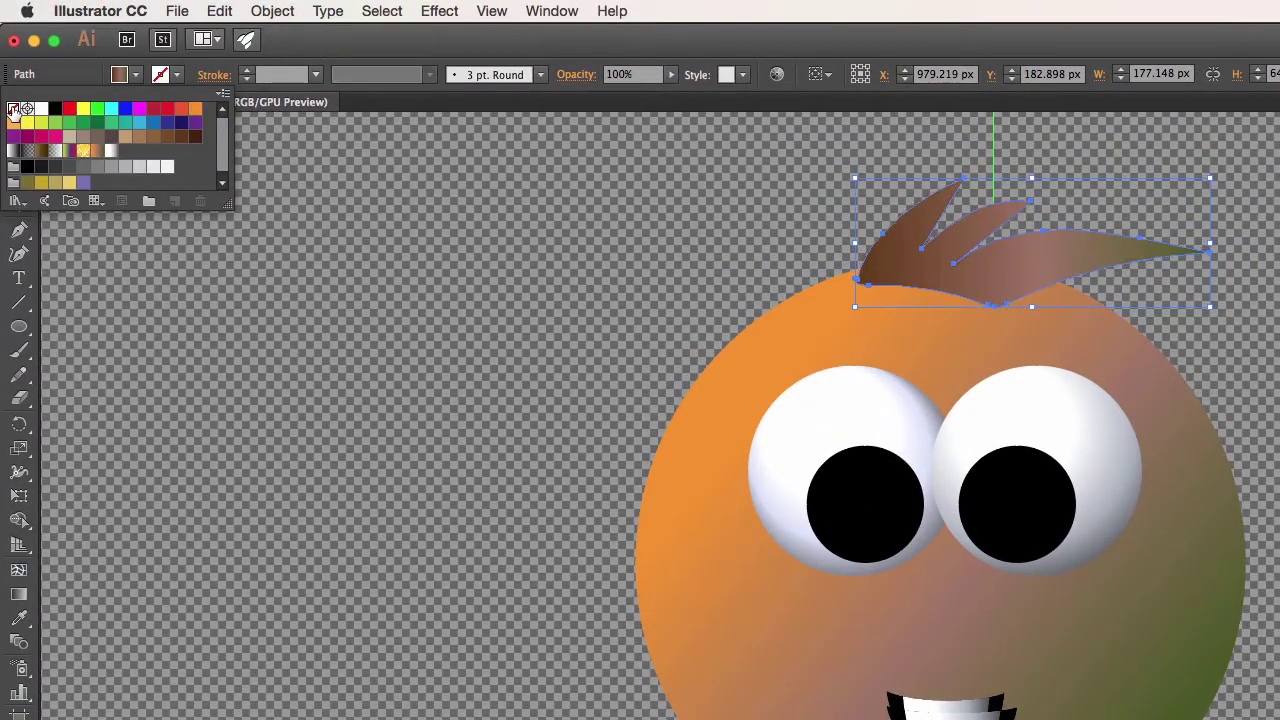
click(14, 254)
click(20, 132)
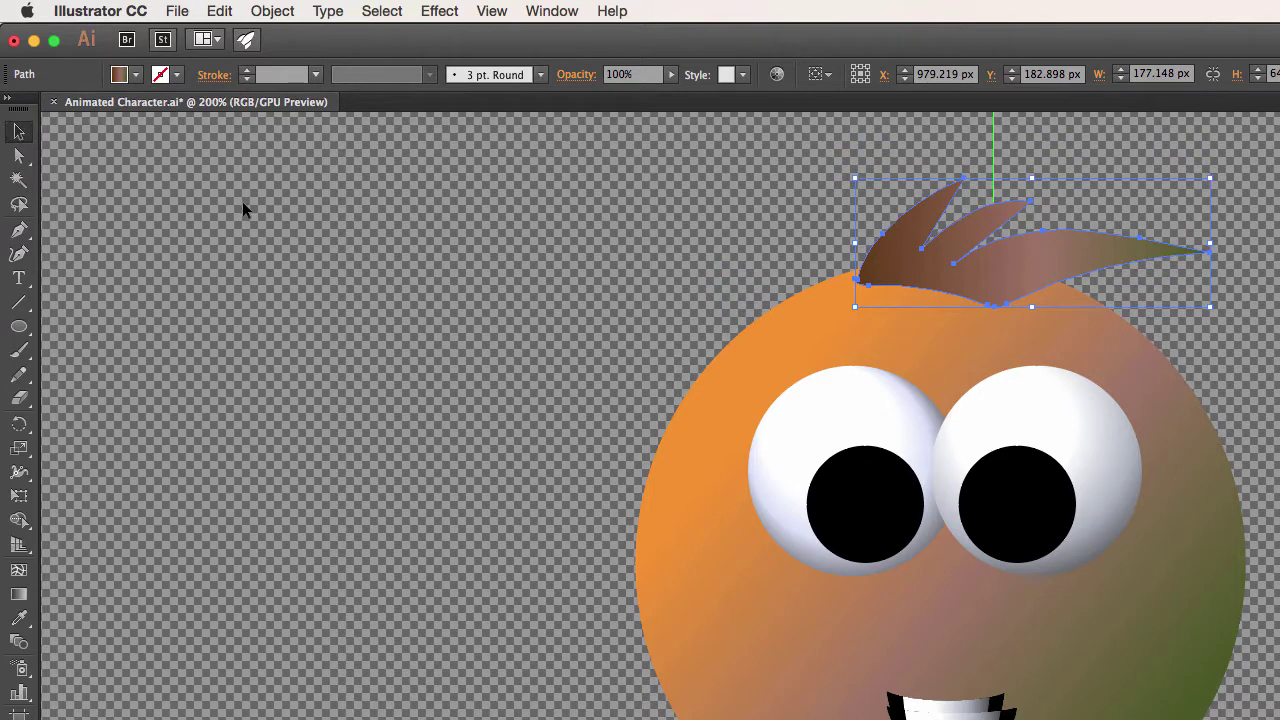
click(425, 207)
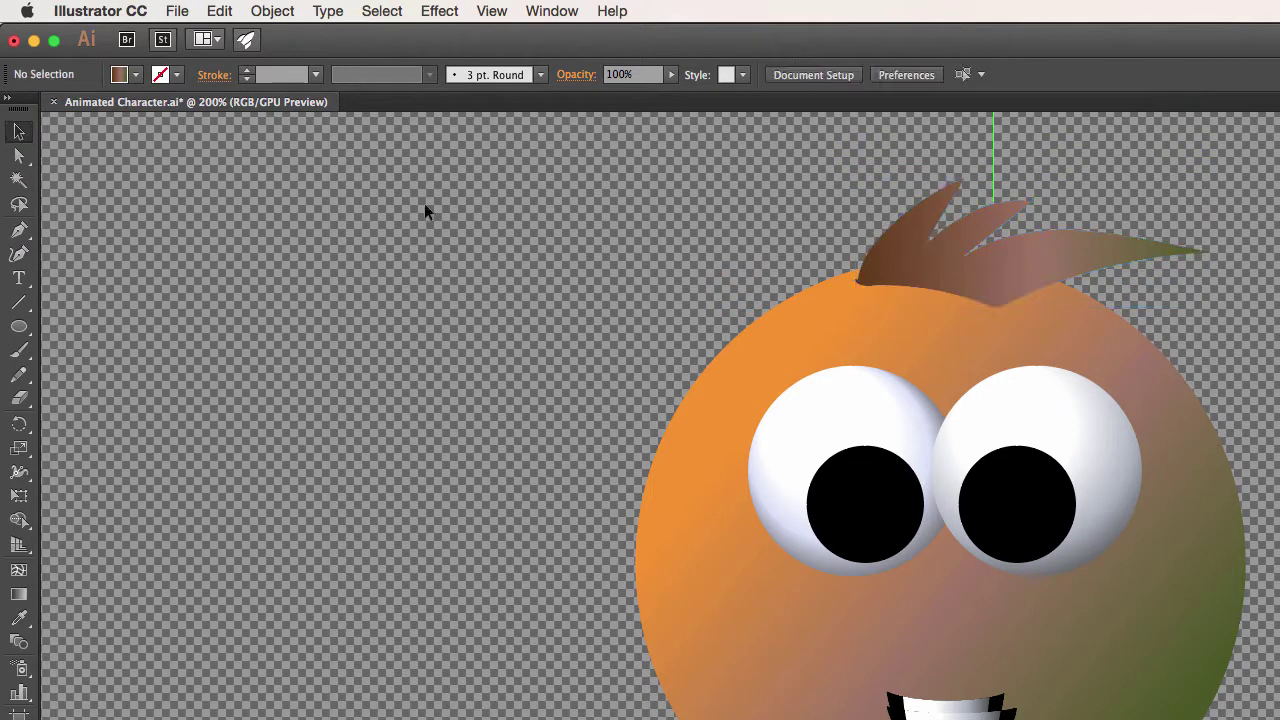
Step: Expand the Face layer and toggle the visibility of the hair's path to identify it
click(924, 262)
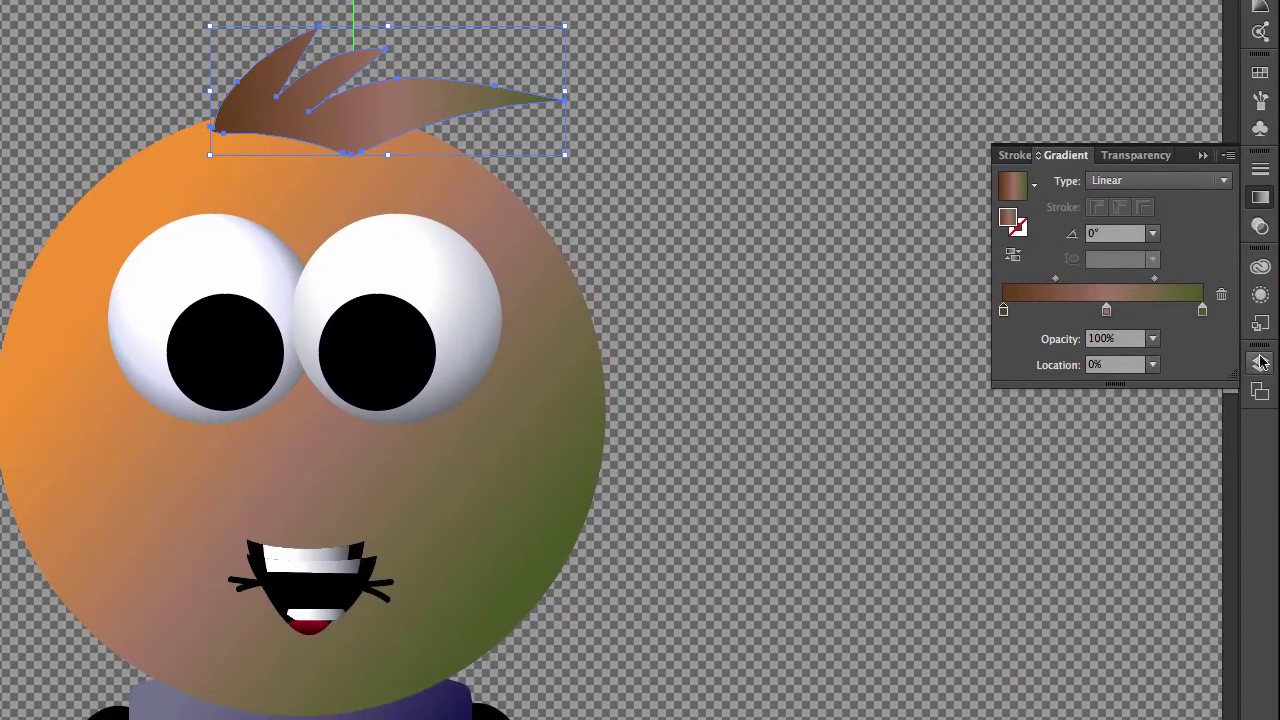
click(1260, 363)
scroll(1165, 450, down, 2)
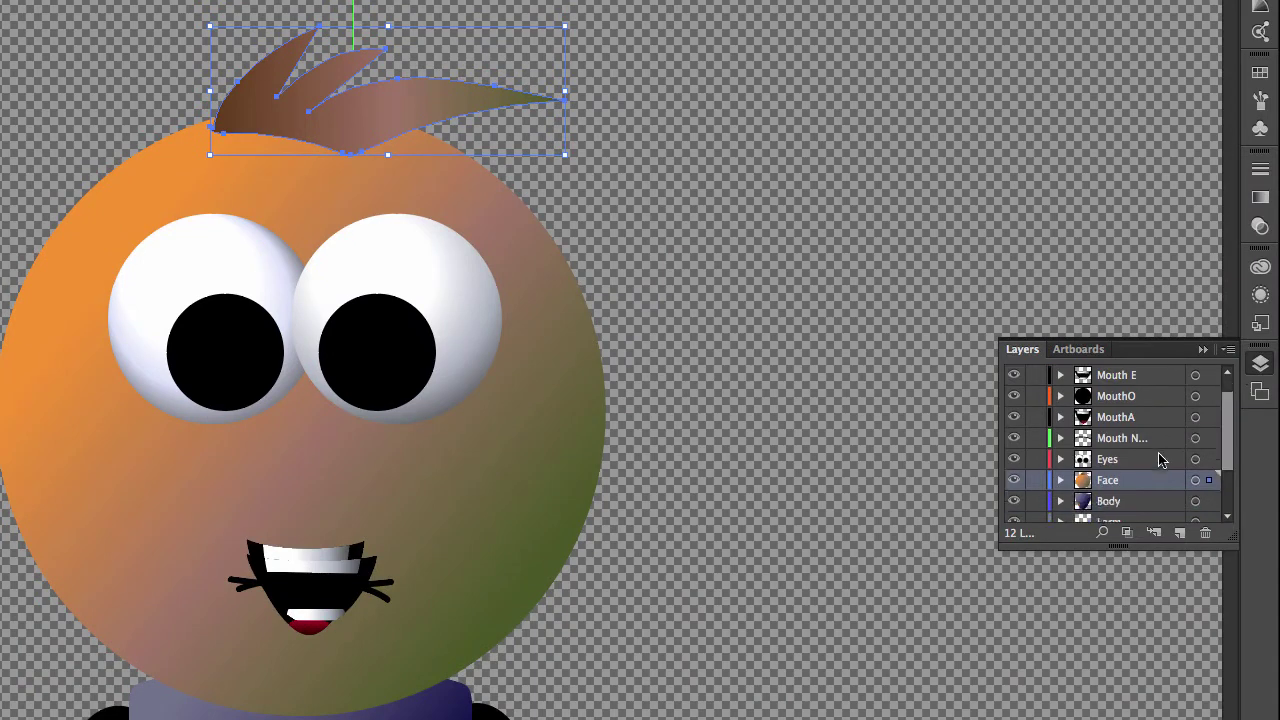
click(1061, 460)
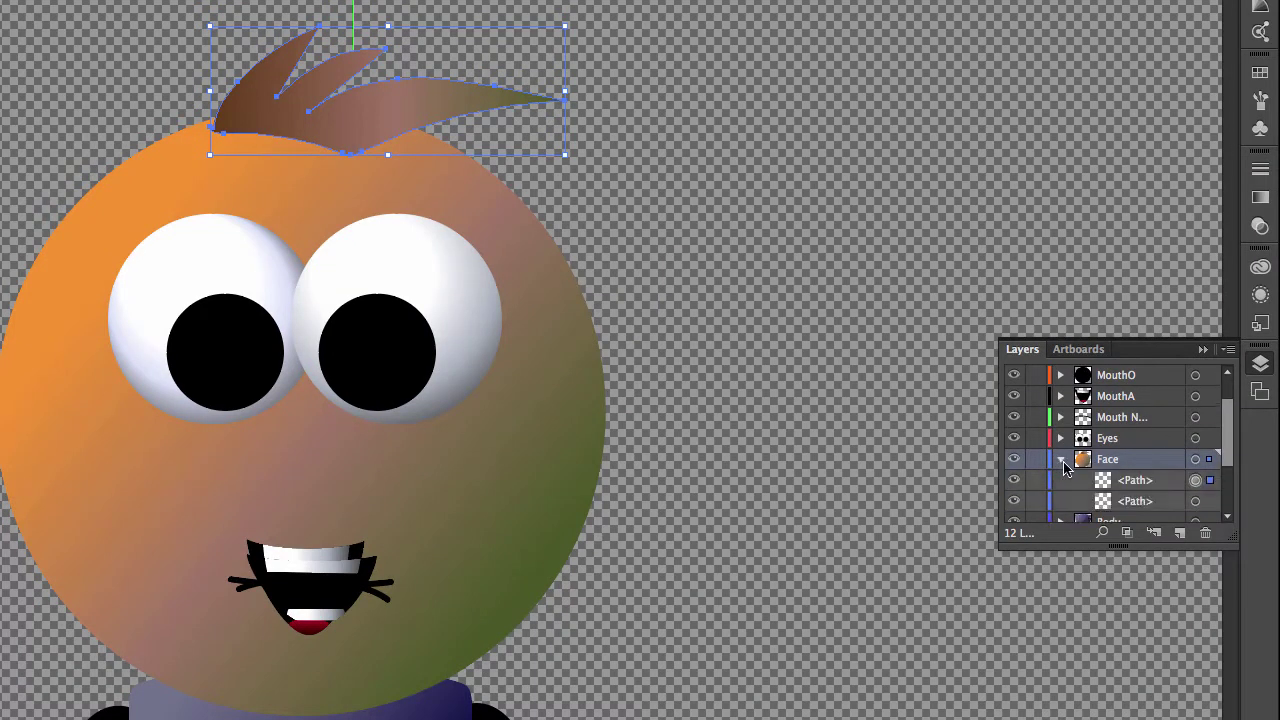
click(1133, 482)
click(1014, 484)
click(1014, 484)
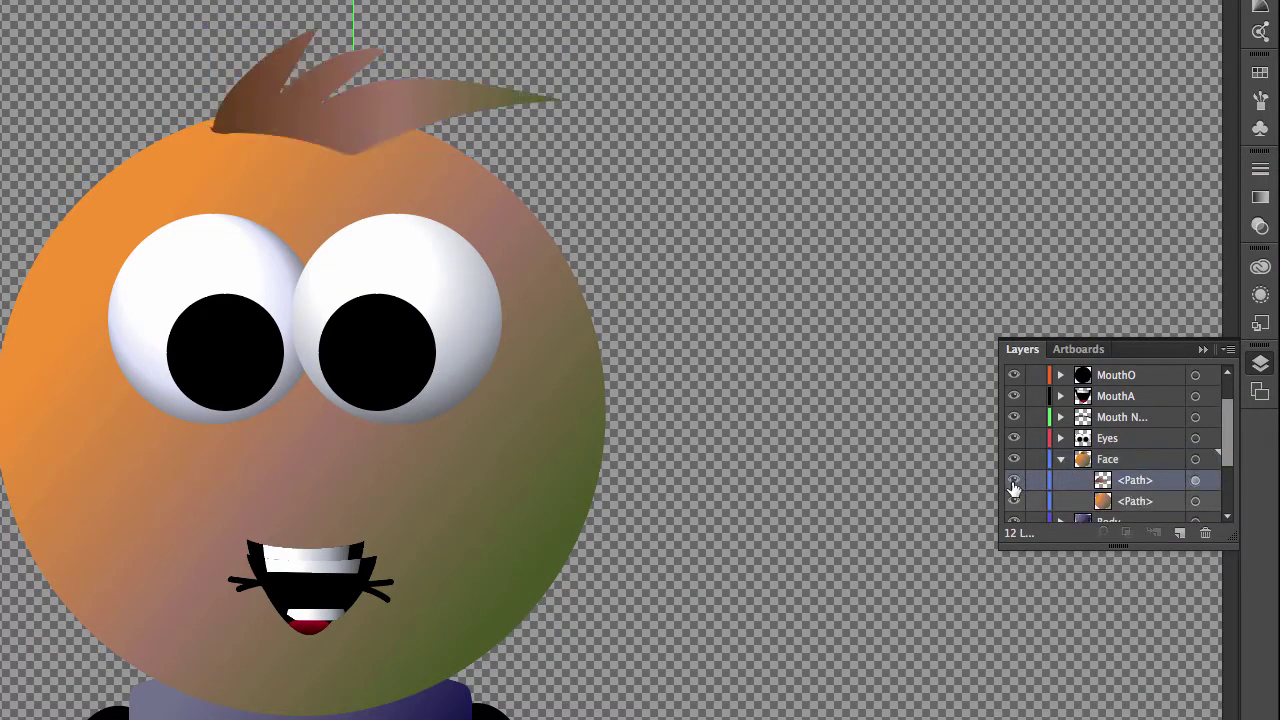
Step: Try stacking the hair path behind the face circle within the Face layer, and restore it to the front
drag(1140, 485, 1135, 512)
scroll(865, 332, down, 5)
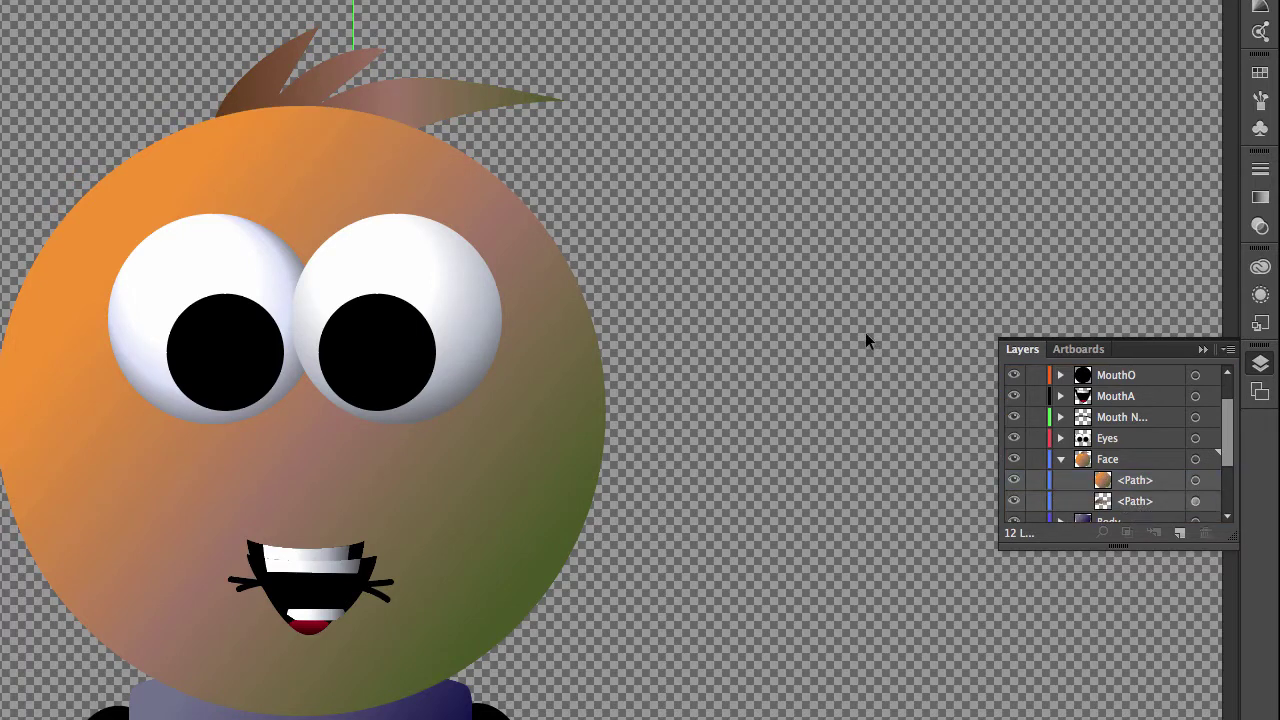
scroll(861, 336, up, 2)
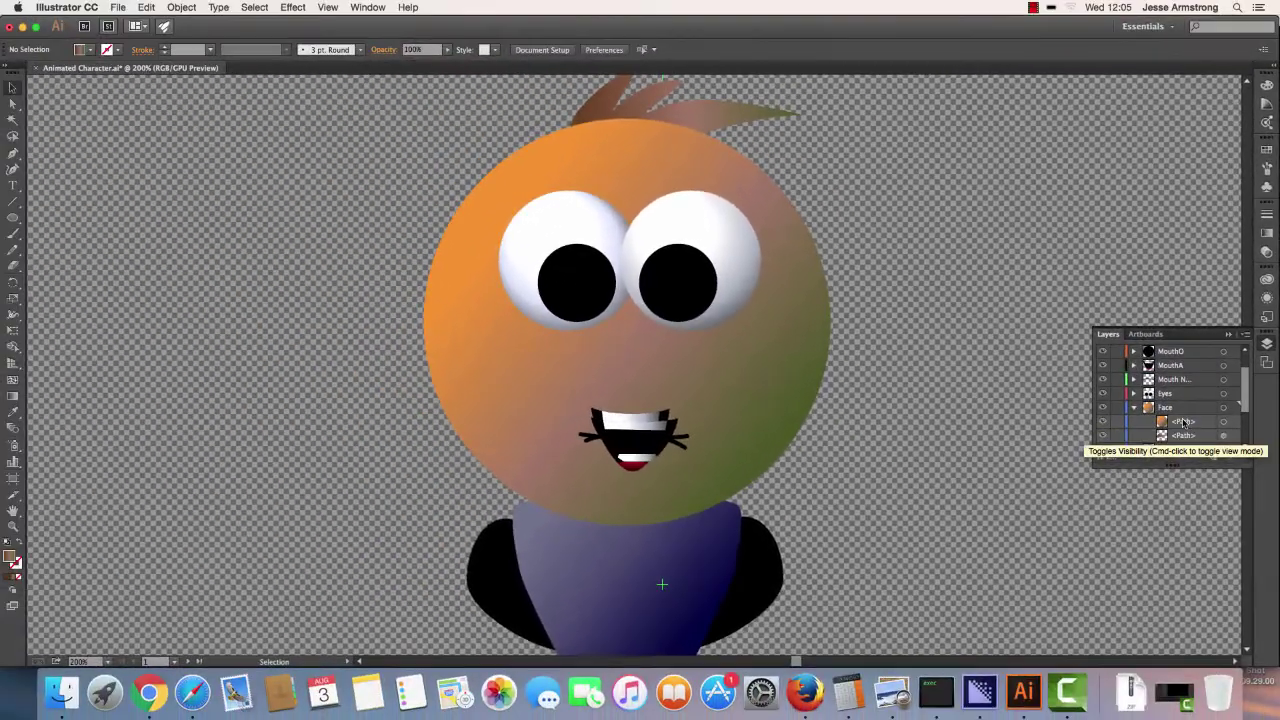
drag(1183, 422, 1185, 444)
scroll(1028, 318, down, 1)
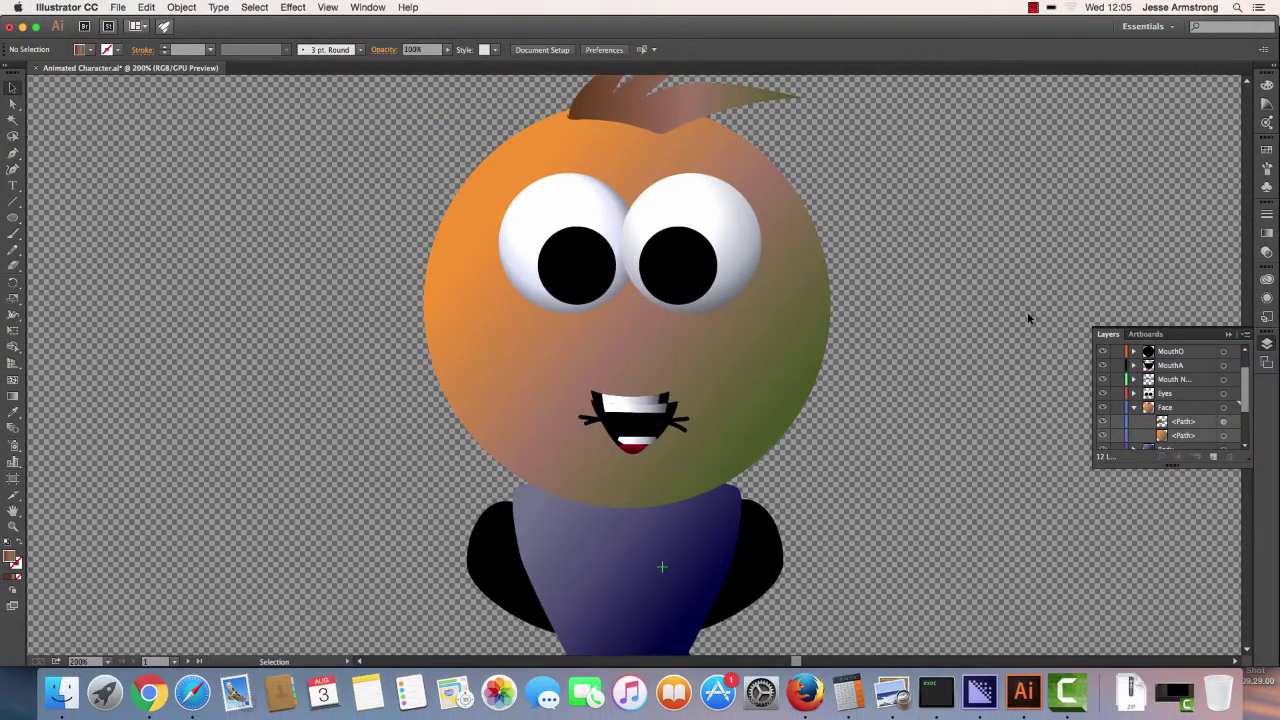
Step: Delete the anchor point forming the small curl at the hair's lower left tip with the Delete Anchor Point tool
scroll(1010, 314, up, 2)
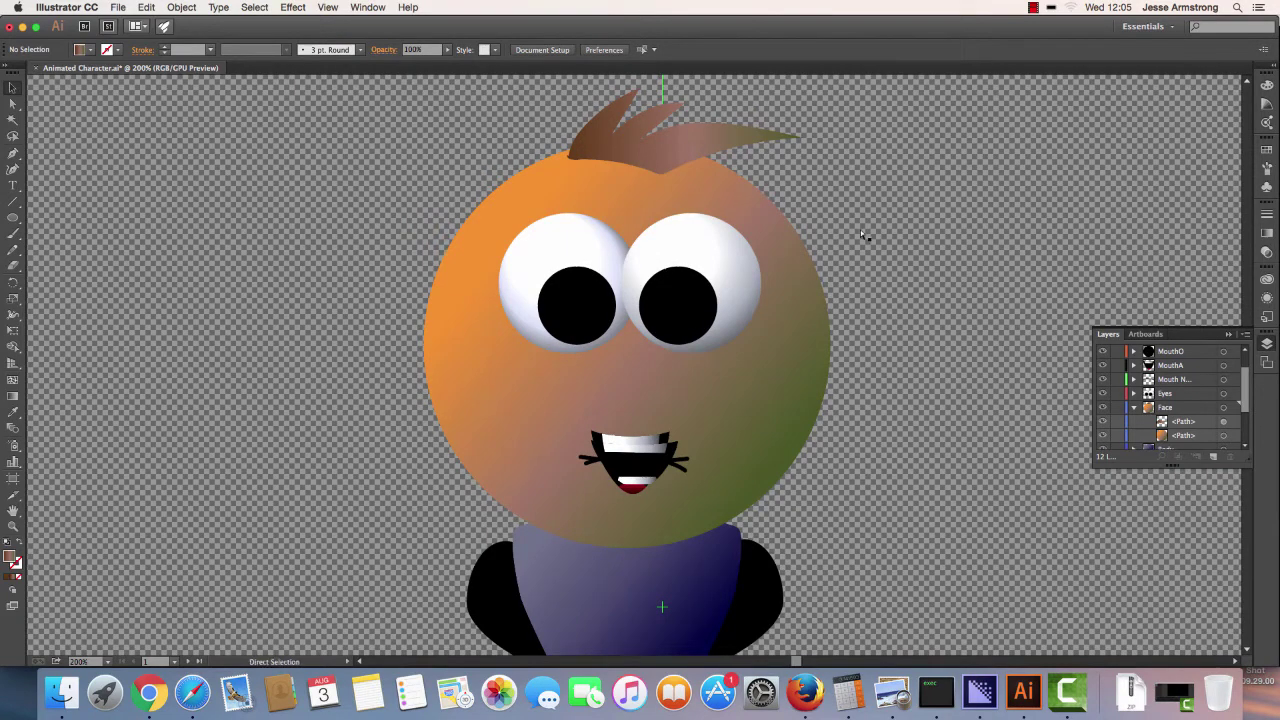
key(super+equal)
scroll(840, 214, up, 4)
scroll(790, 214, up, 5)
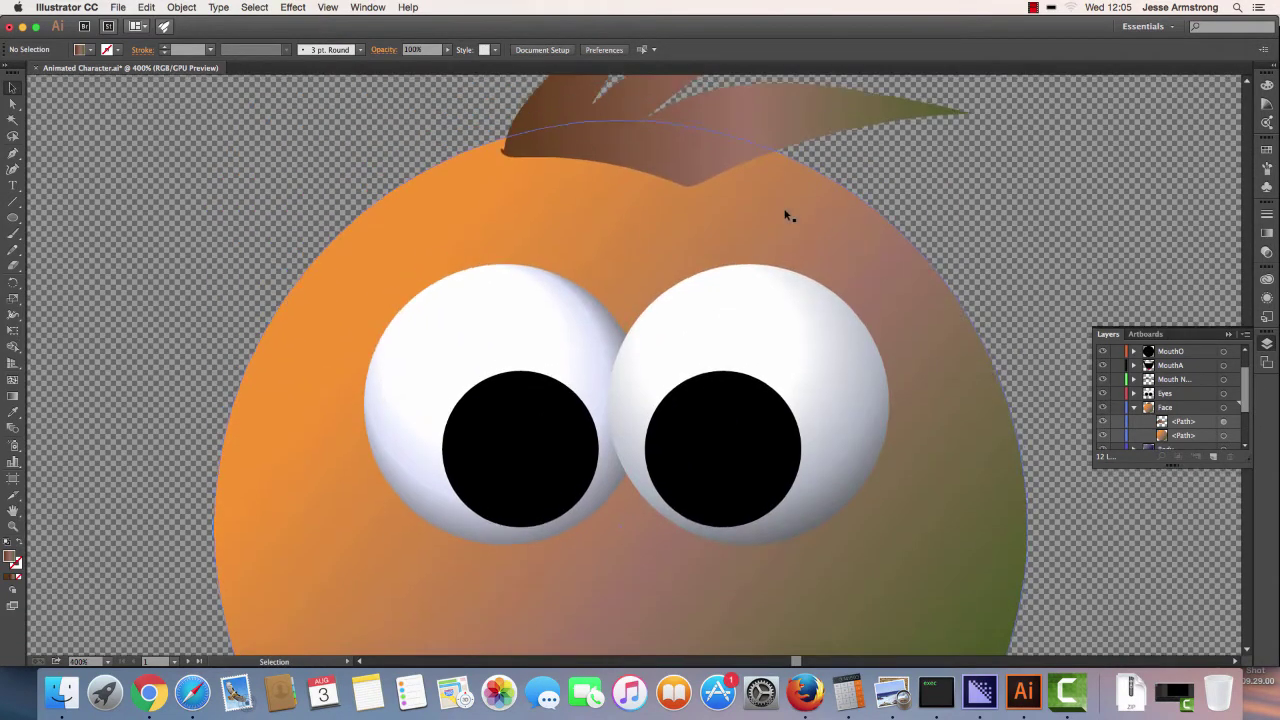
key(super+equal)
scroll(548, 170, up, 1)
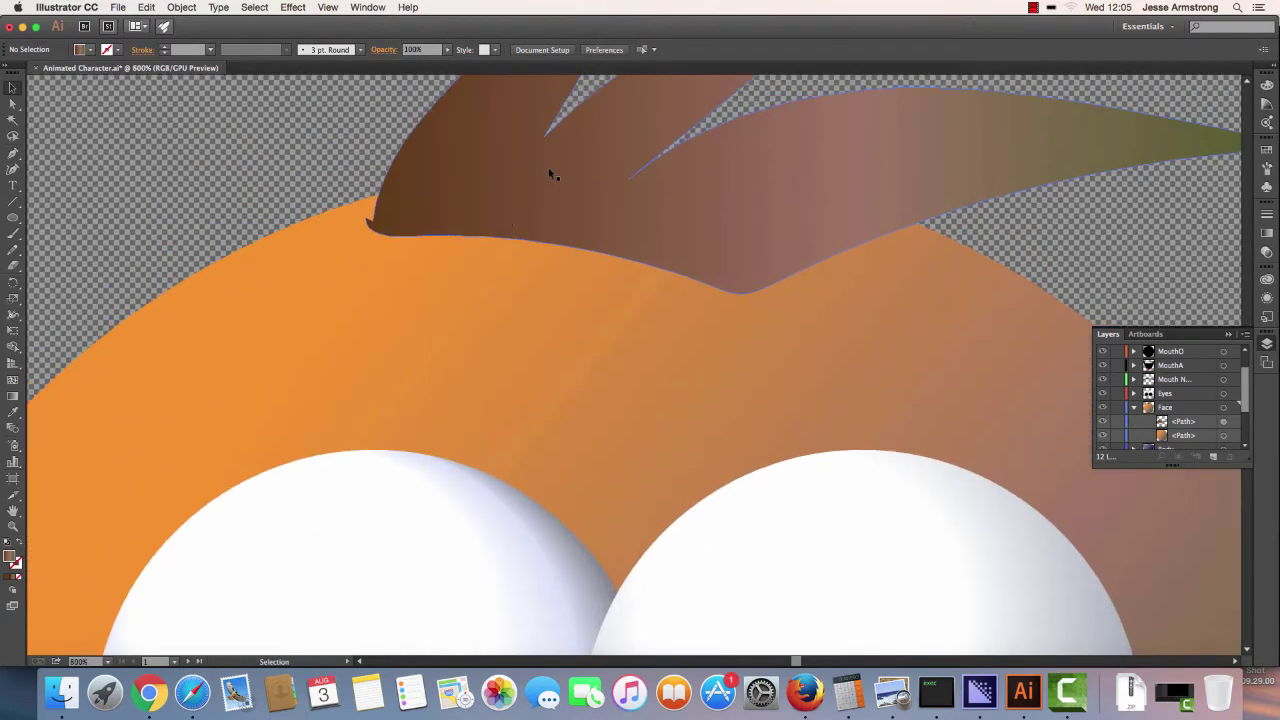
click(456, 215)
key(a)
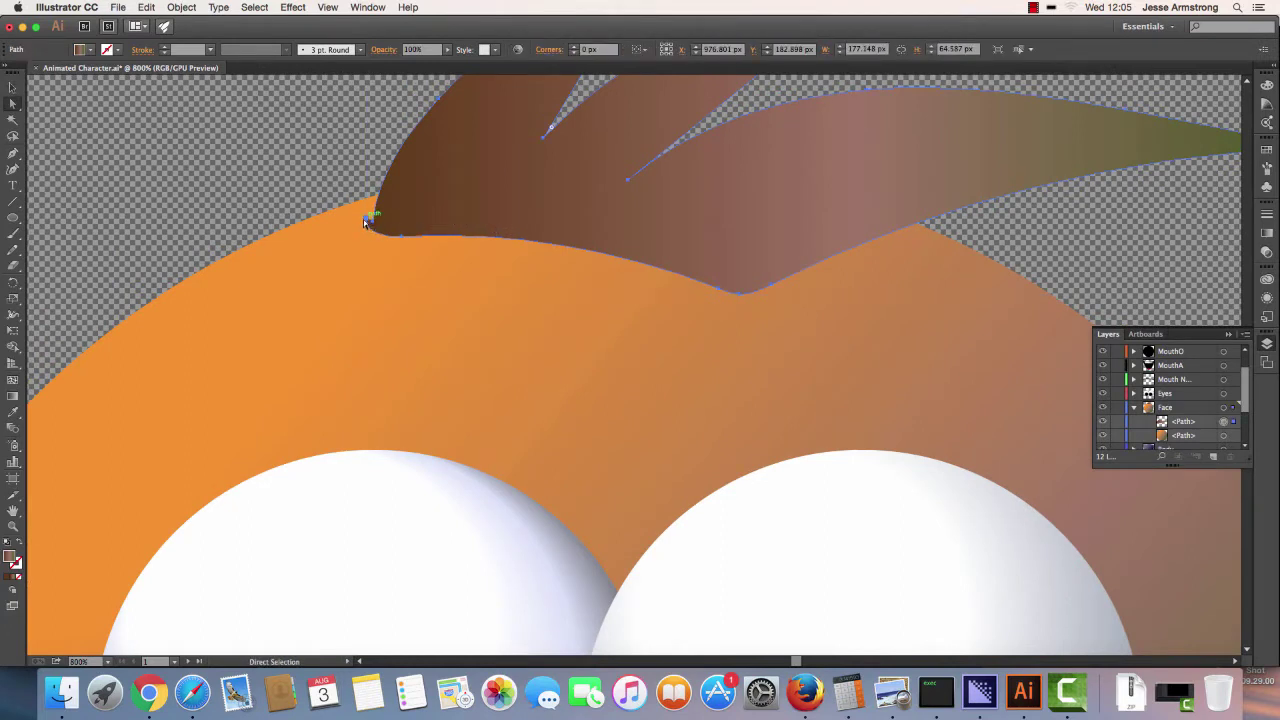
click(364, 219)
drag(14, 154, 50, 182)
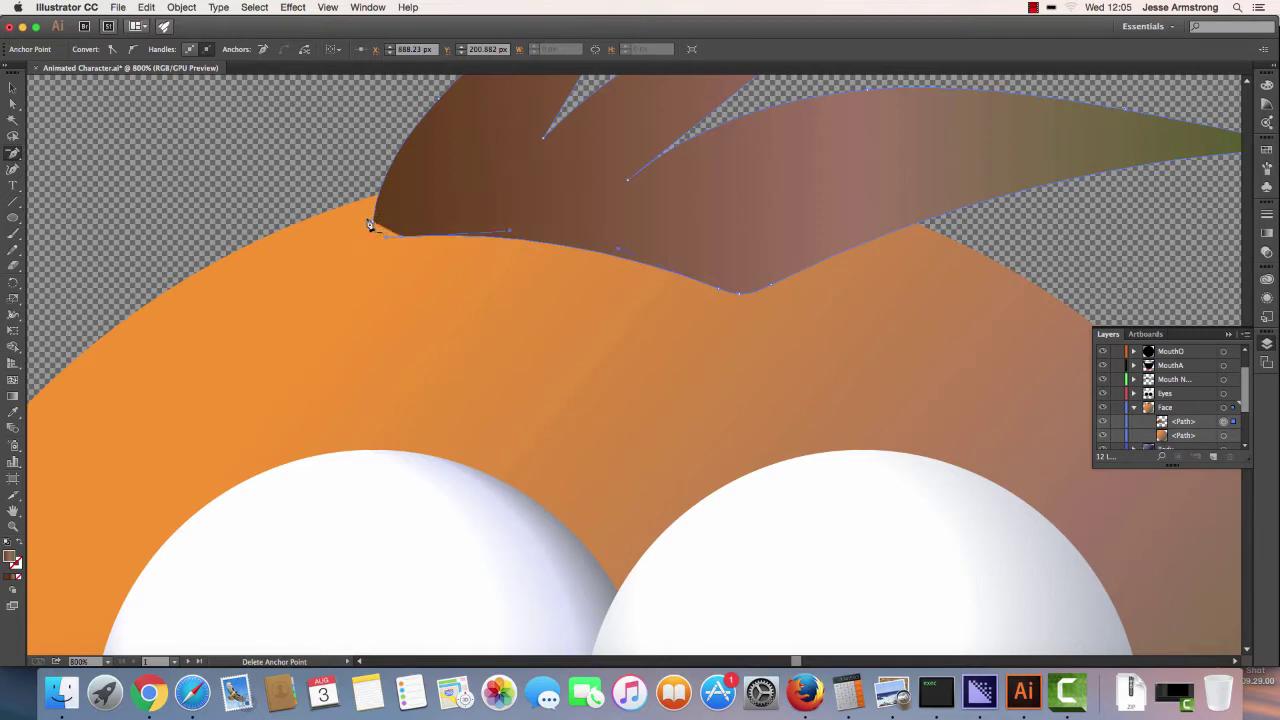
click(372, 221)
click(13, 87)
click(327, 179)
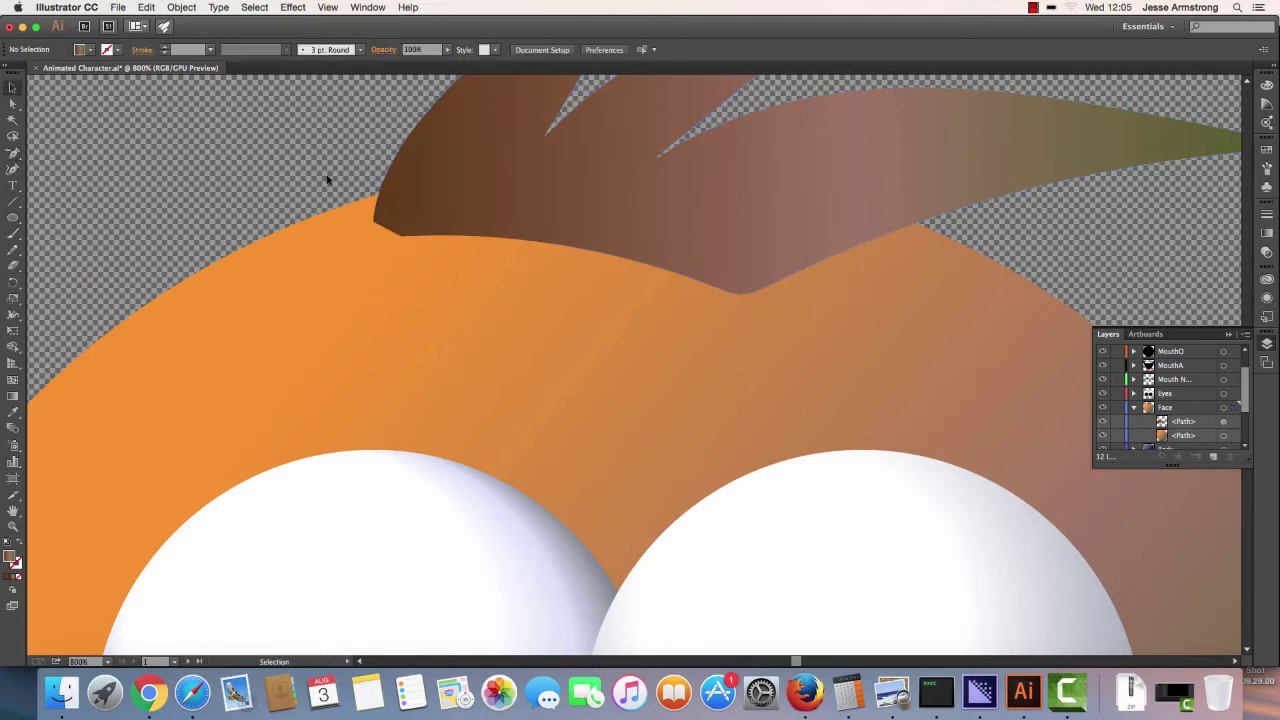
Step: Rename the Face layer as Head
key(super+minus)
key(super+minus)
key(super+minus)
key(super+minus)
key(super+minus)
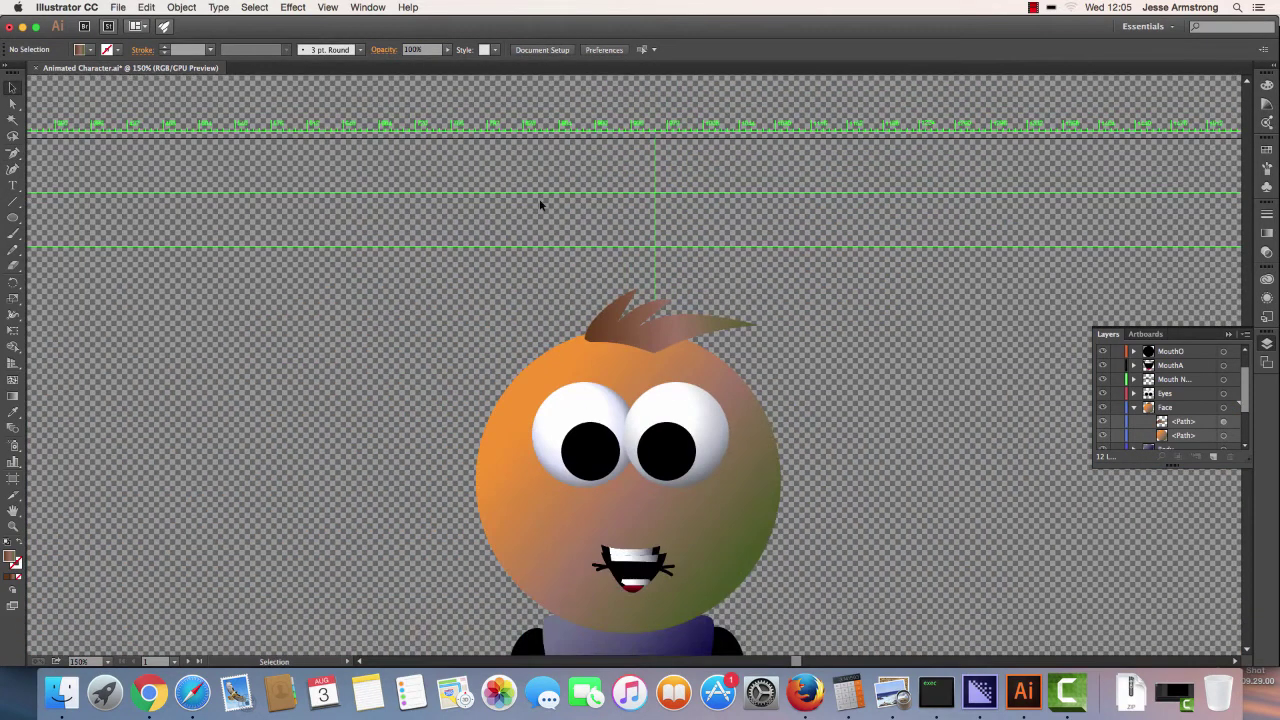
scroll(598, 237, down, 10)
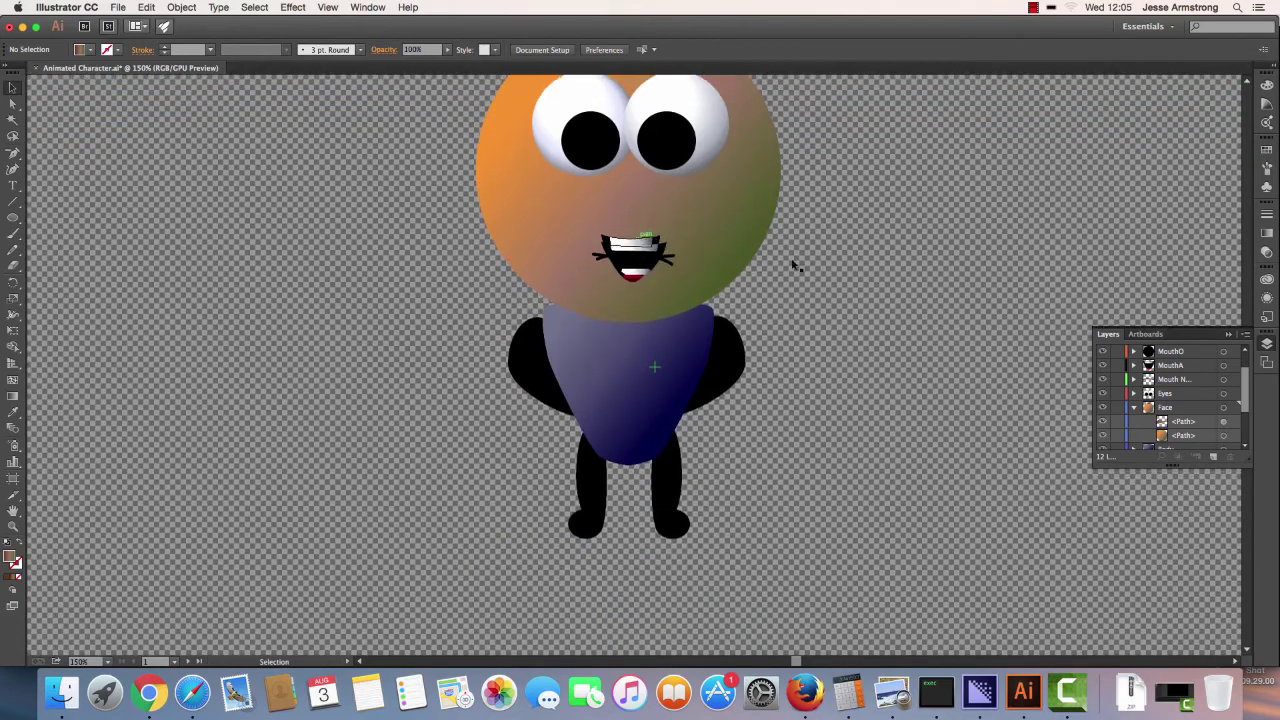
scroll(888, 270, up, 5)
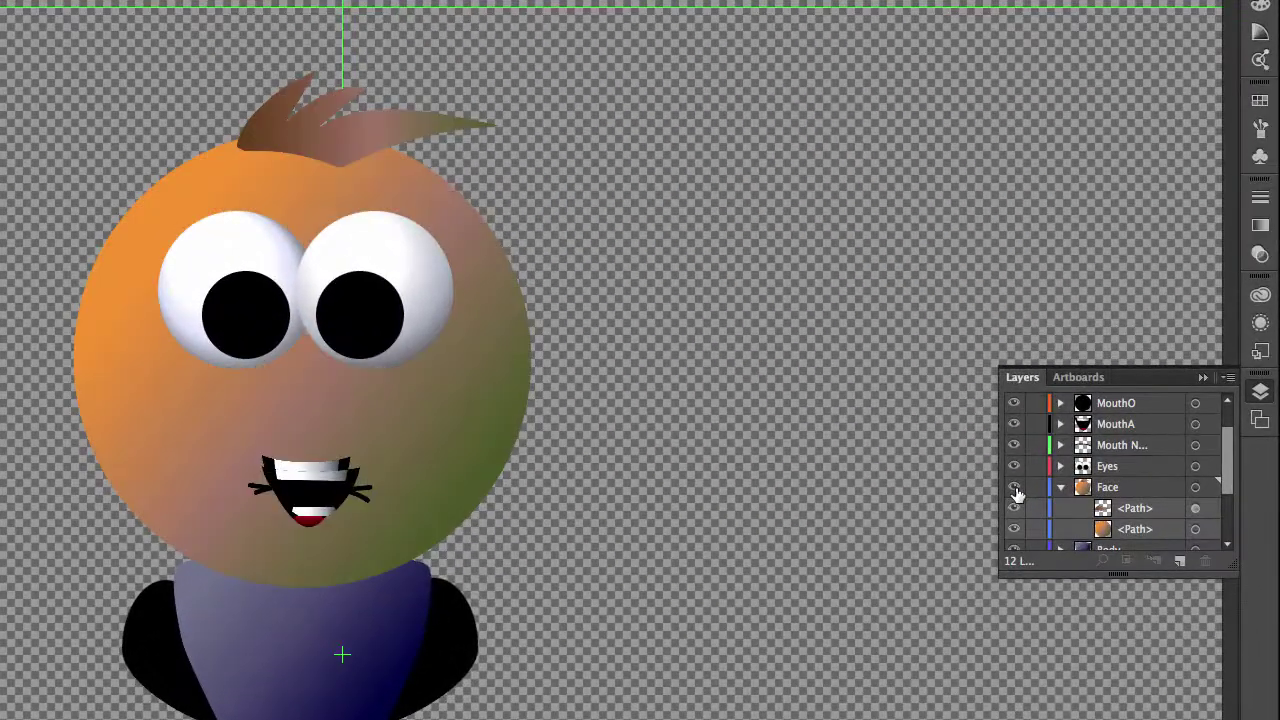
click(1108, 489)
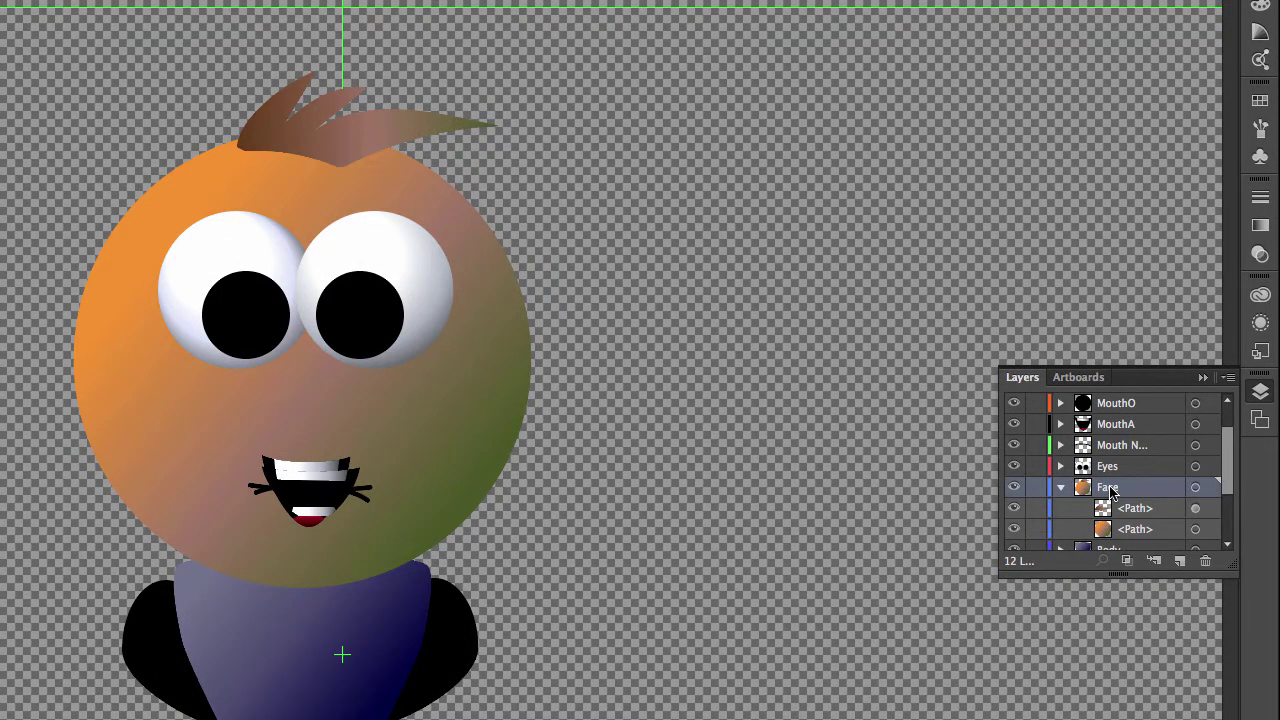
double_click(1110, 489)
text(Head)
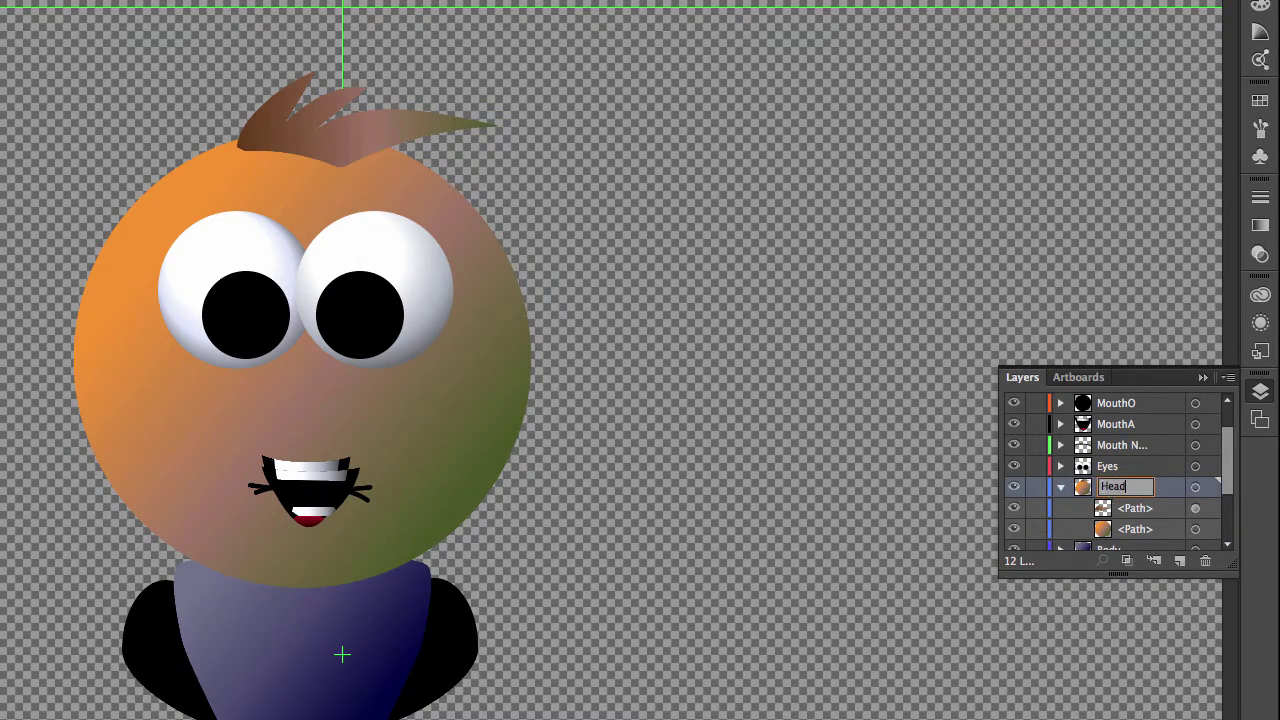
key(Return)
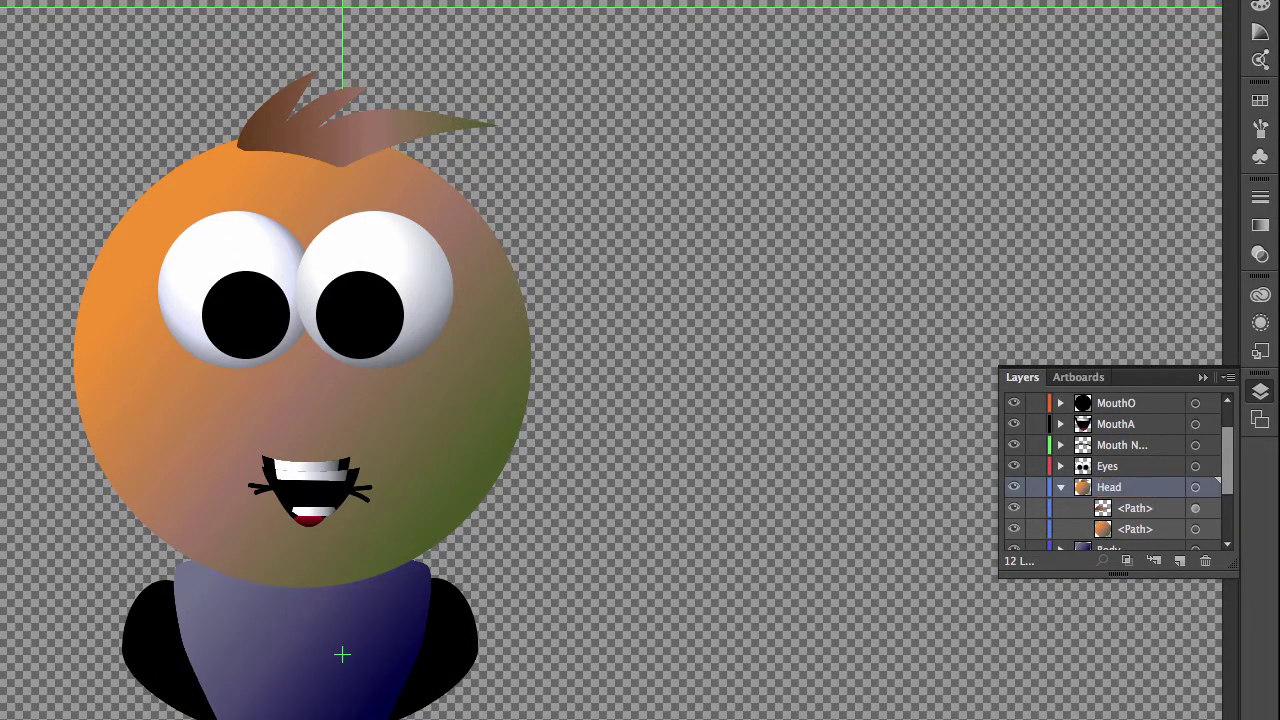
Step: Create a new layer named Blink directly above the Eyes layer and hide the Eyes layer
click(1060, 487)
click(1118, 467)
click(1179, 561)
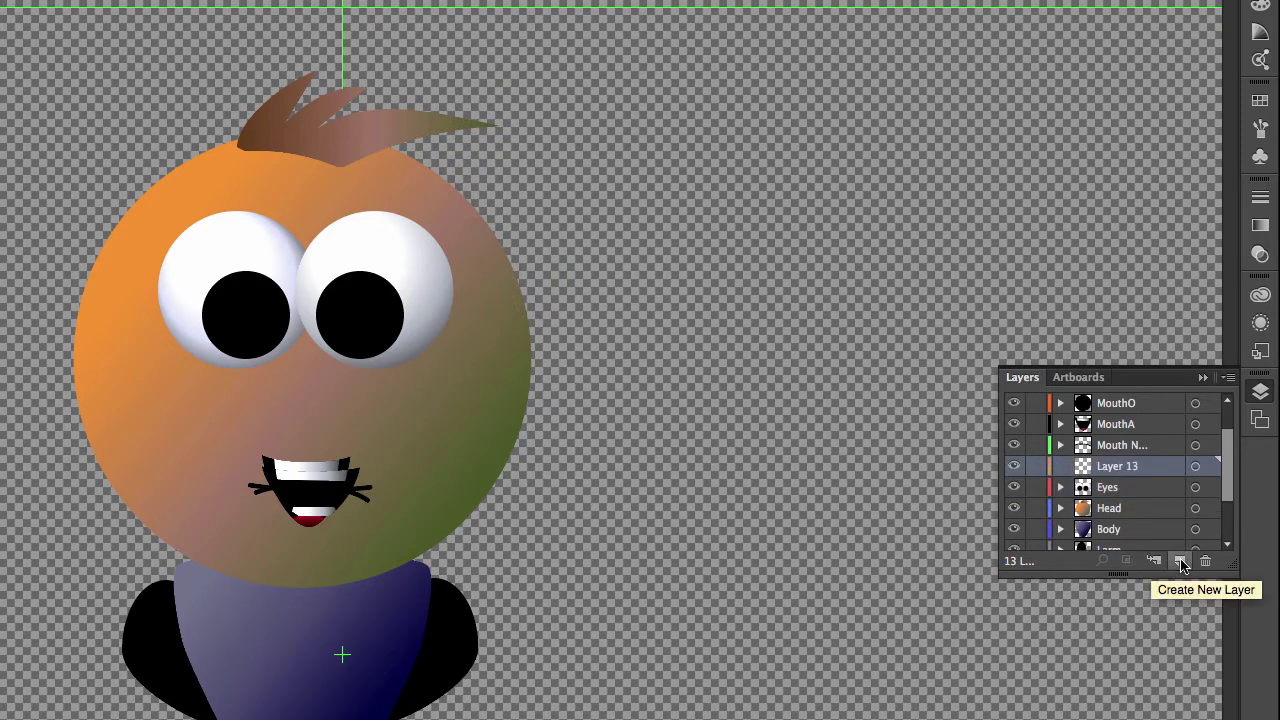
double_click(1117, 467)
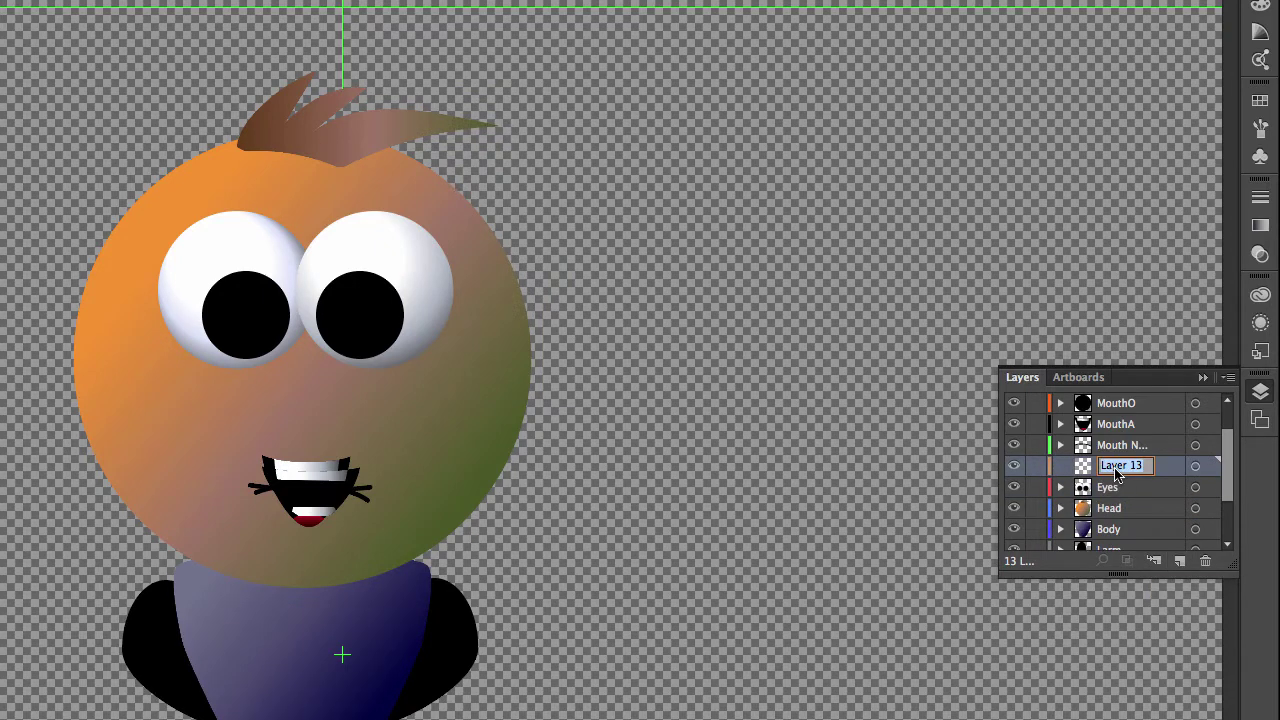
text(Blink)
key(Return)
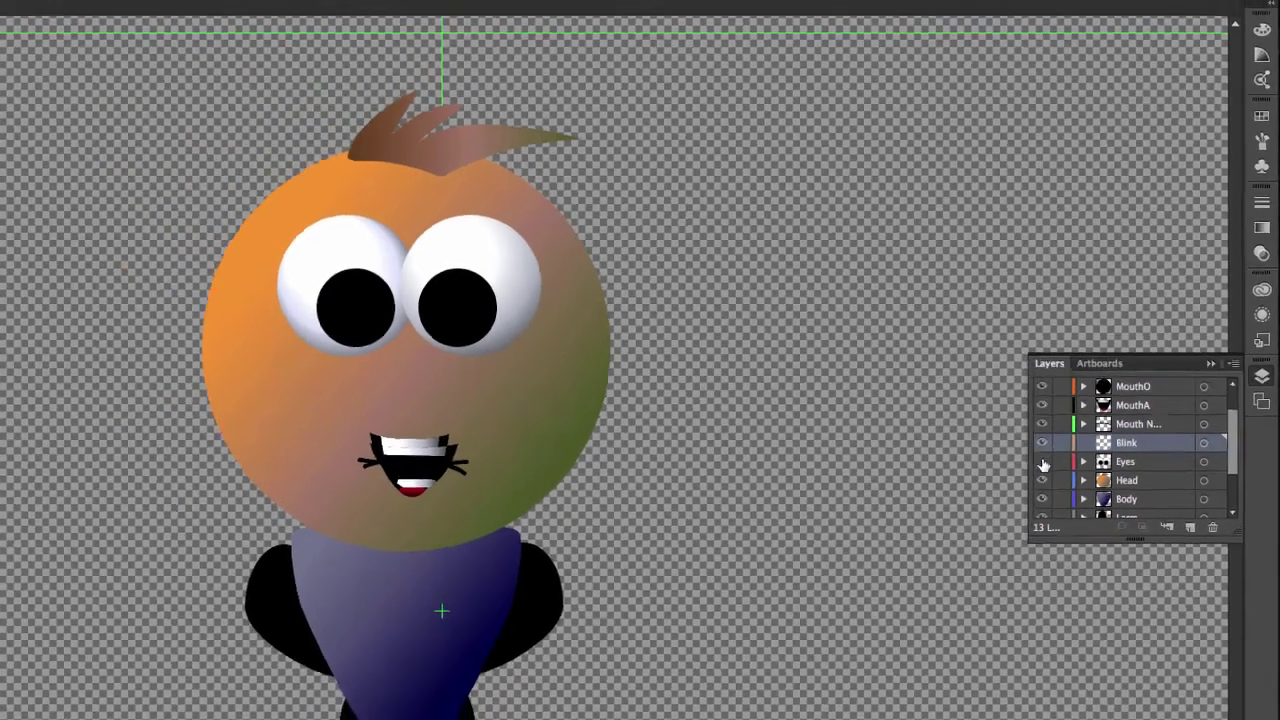
click(1014, 487)
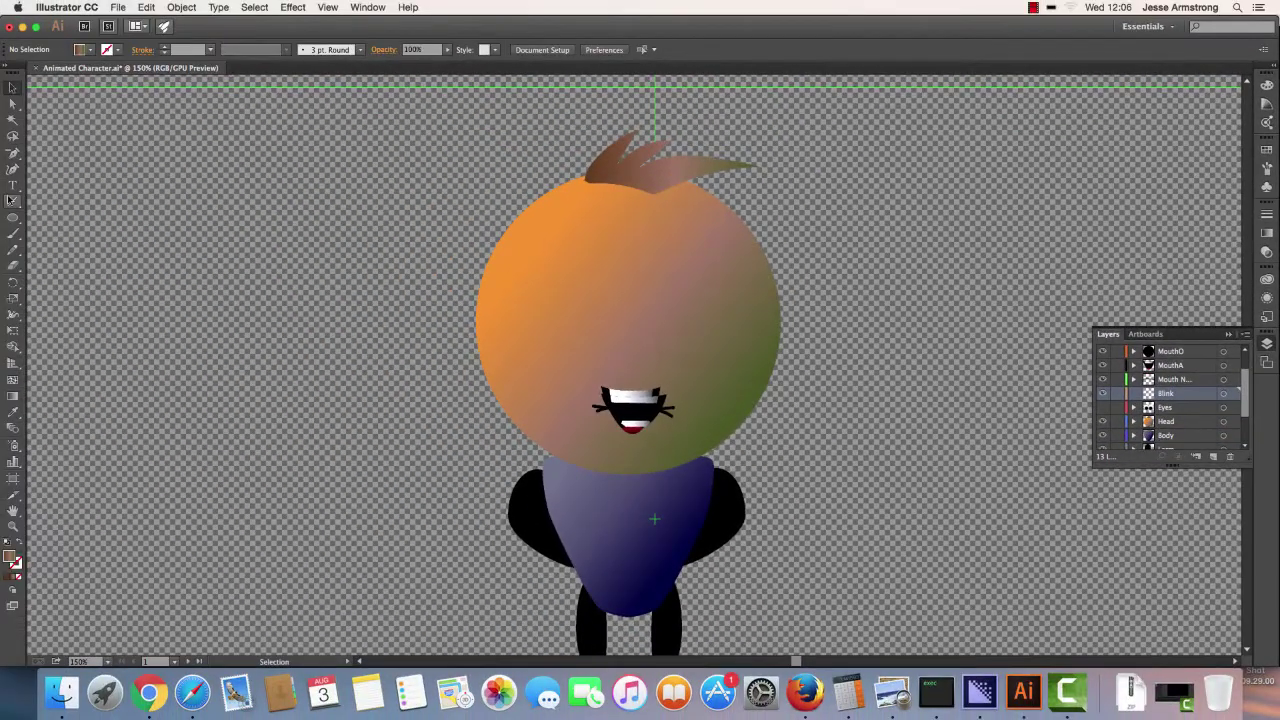
Step: Paint a closed eye of crossing black Paintbrush strokes, about 96 by 58 px, on the left half of the face in the Blink layer
click(13, 233)
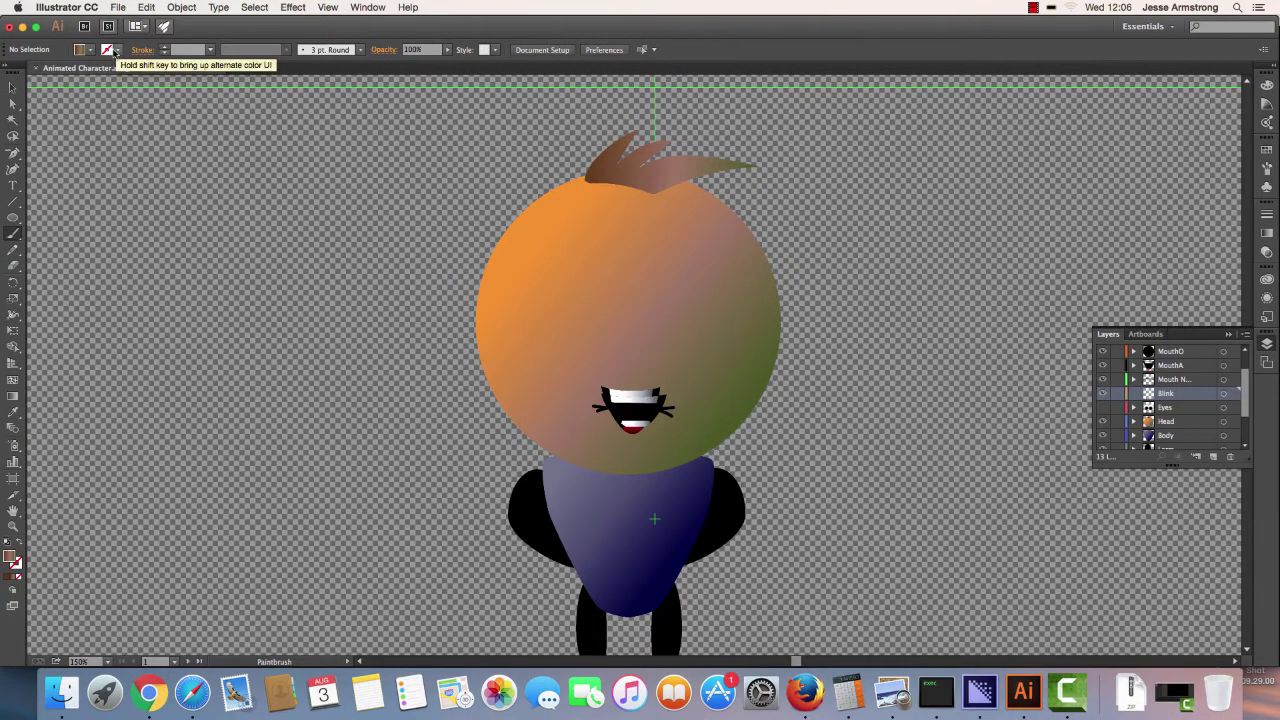
click(115, 52)
click(36, 73)
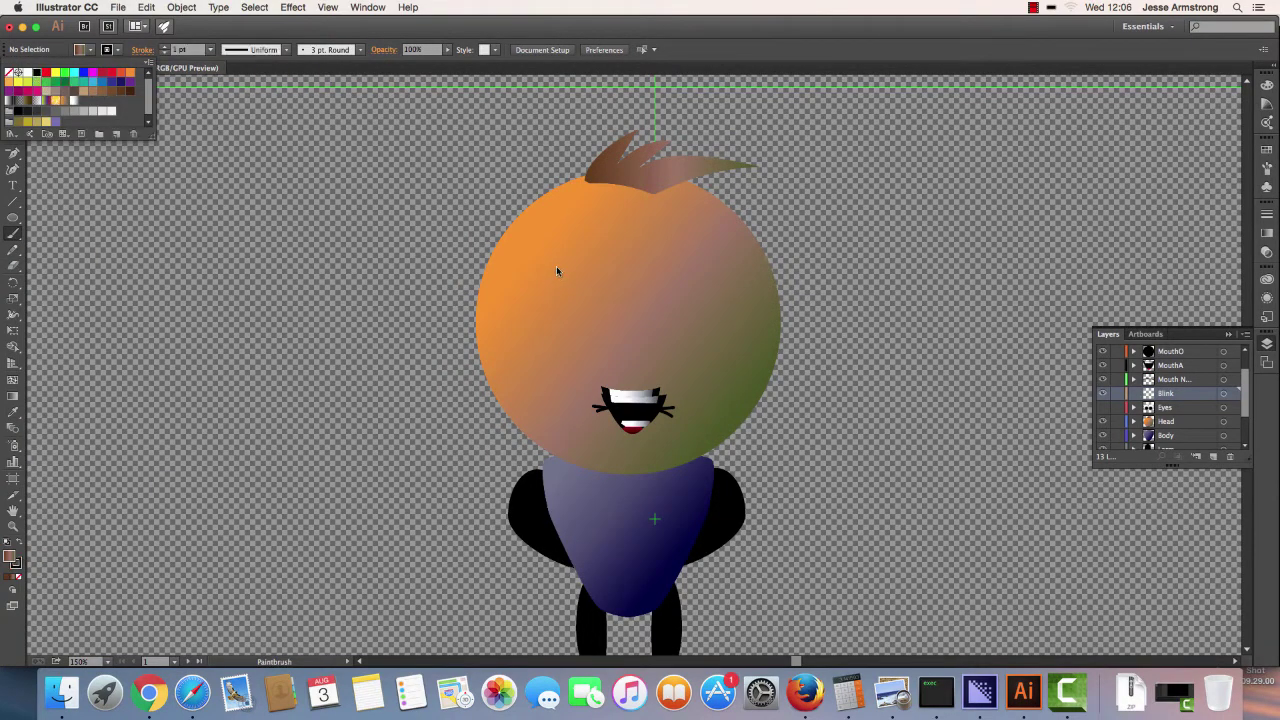
click(574, 280)
mouse_move(552, 266)
mouse_down()
mouse_move(607, 290)
mouse_move(558, 318)
mouse_move(599, 291)
mouse_move(649, 290)
mouse_move(625, 275)
mouse_move(604, 292)
mouse_move(643, 325)
mouse_up()
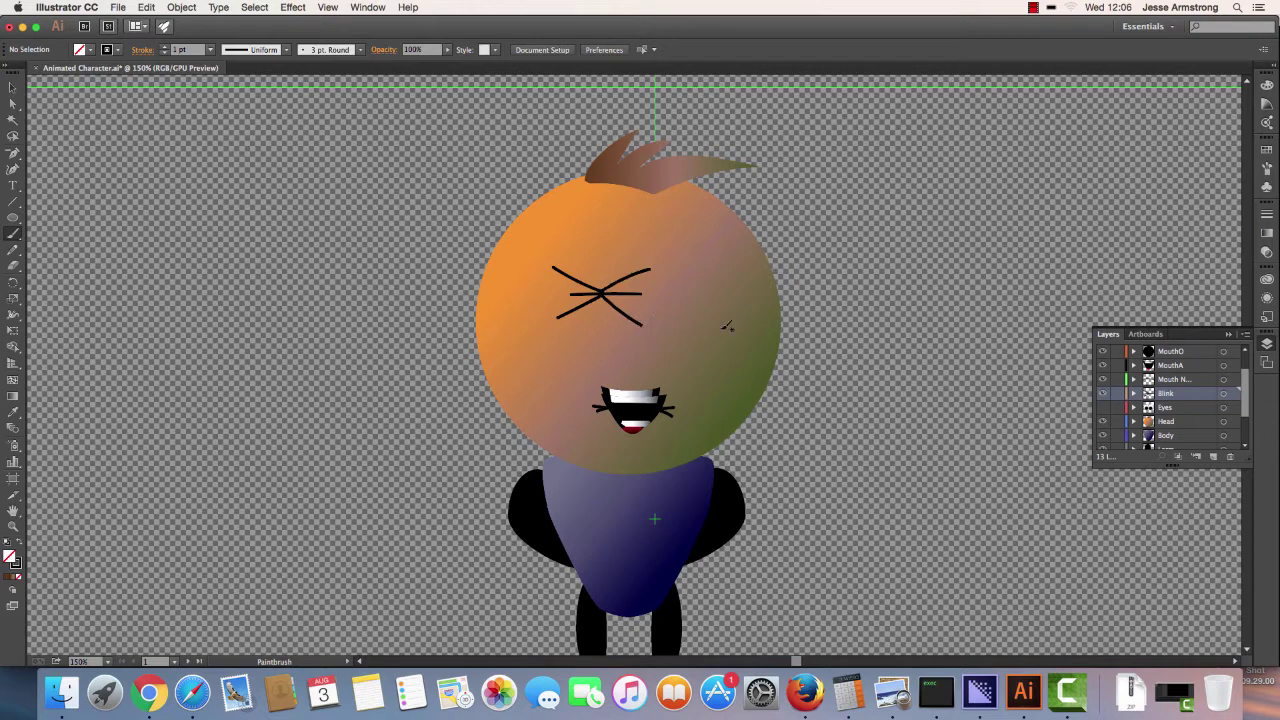
Step: Select all the closed-eye strokes and group them
click(12, 88)
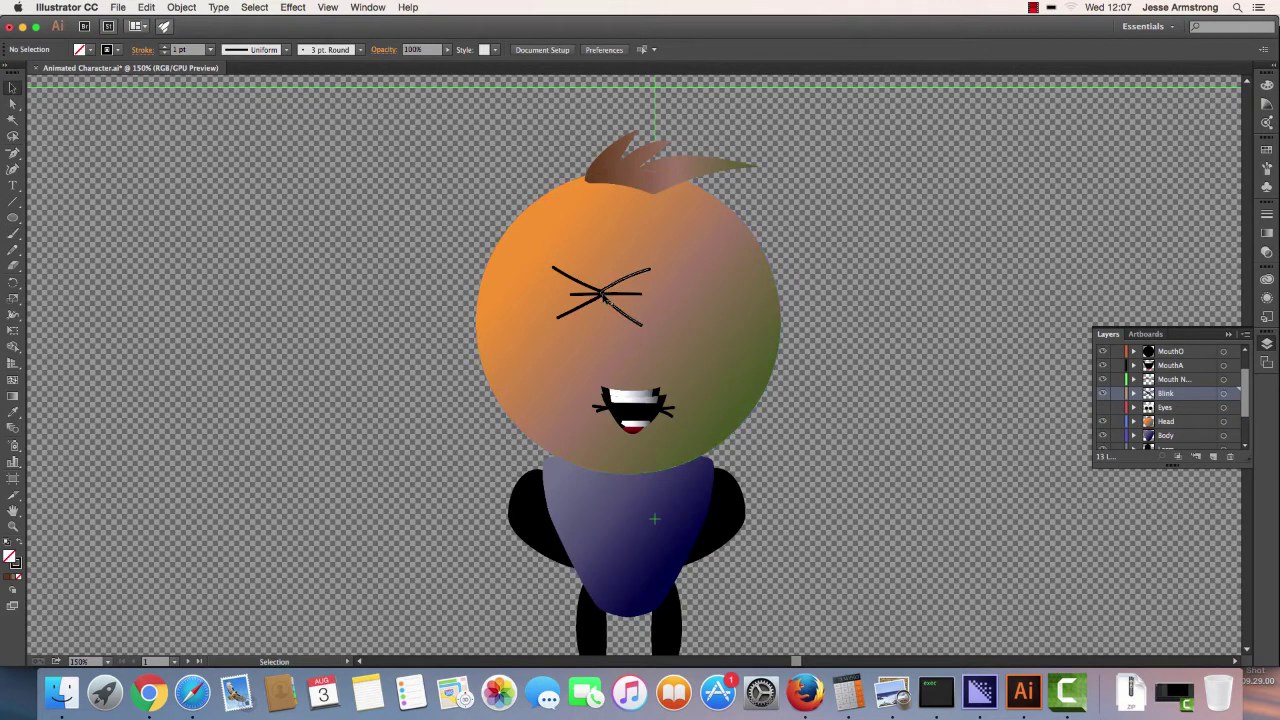
click(588, 293)
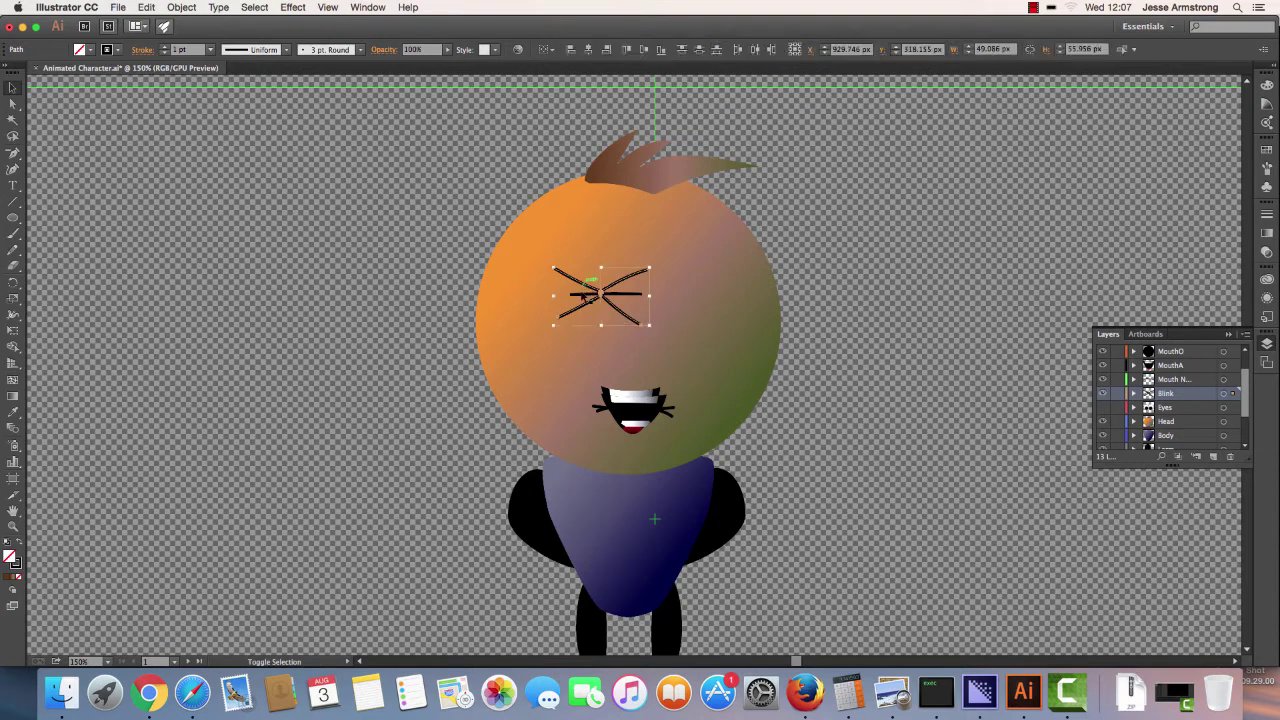
shift+click(583, 296)
key(super+g)
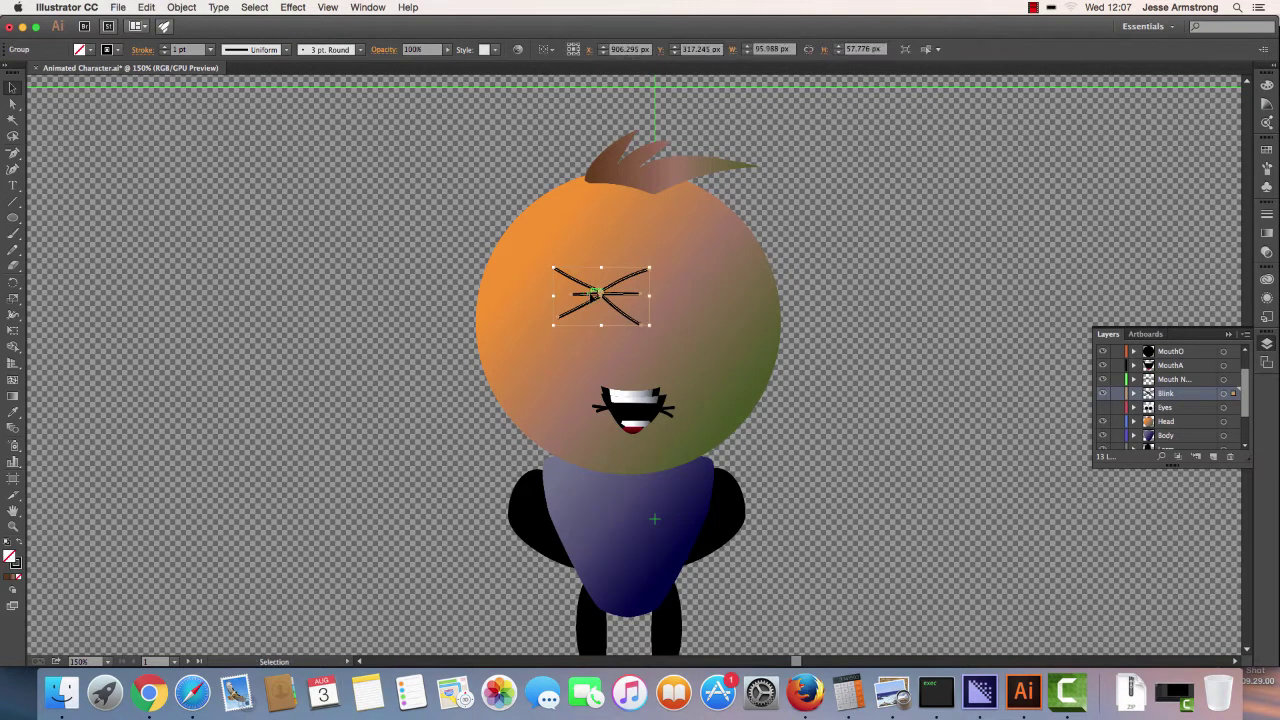
Step: Move the closed-eye group sideways to the centre of the face and deselect it
drag(596, 293, 623, 294)
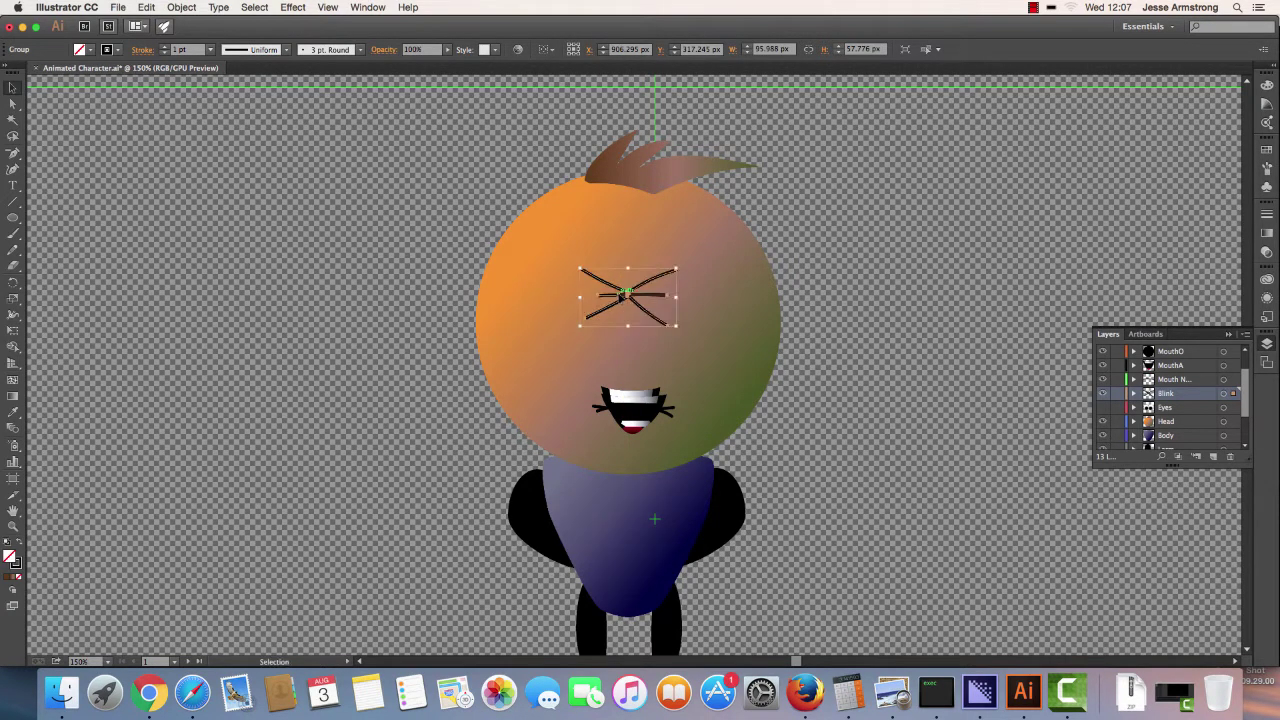
click(1072, 386)
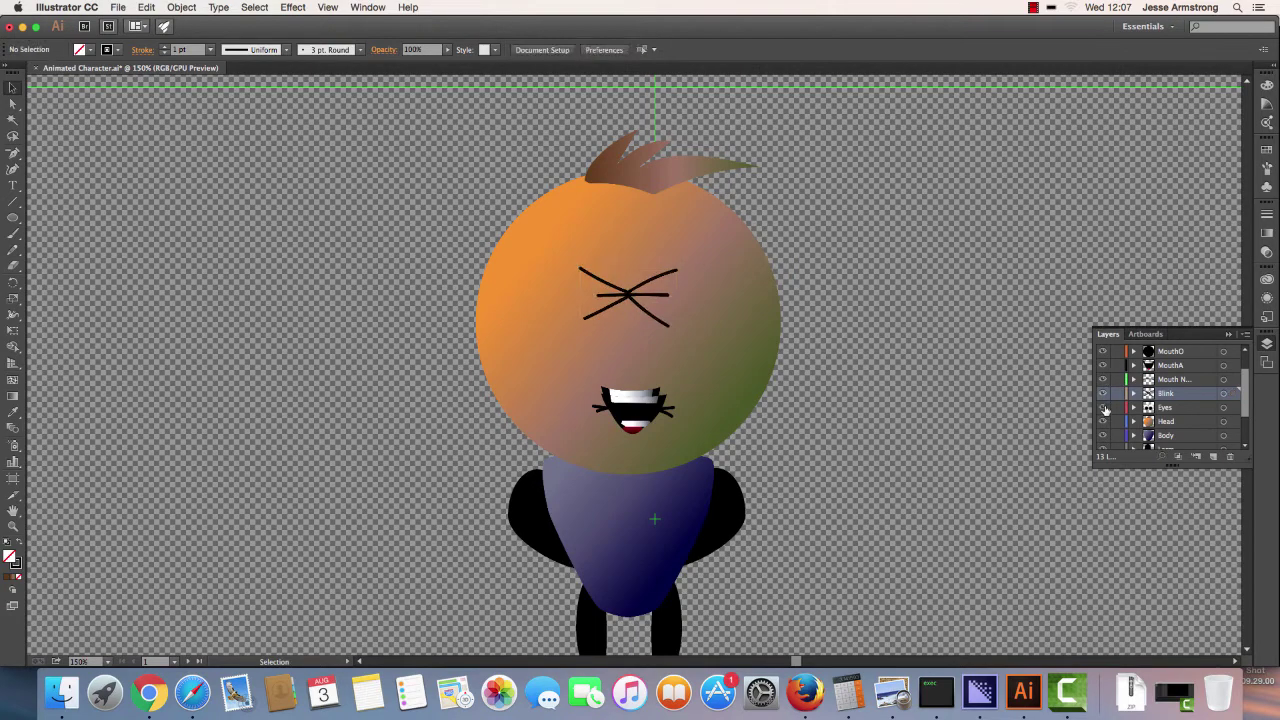
Step: Compare the closed eyes with the Eyes layer by toggling both layers' visibility, and move the Blink layer directly below Eyes
click(1104, 407)
click(1104, 393)
click(1103, 394)
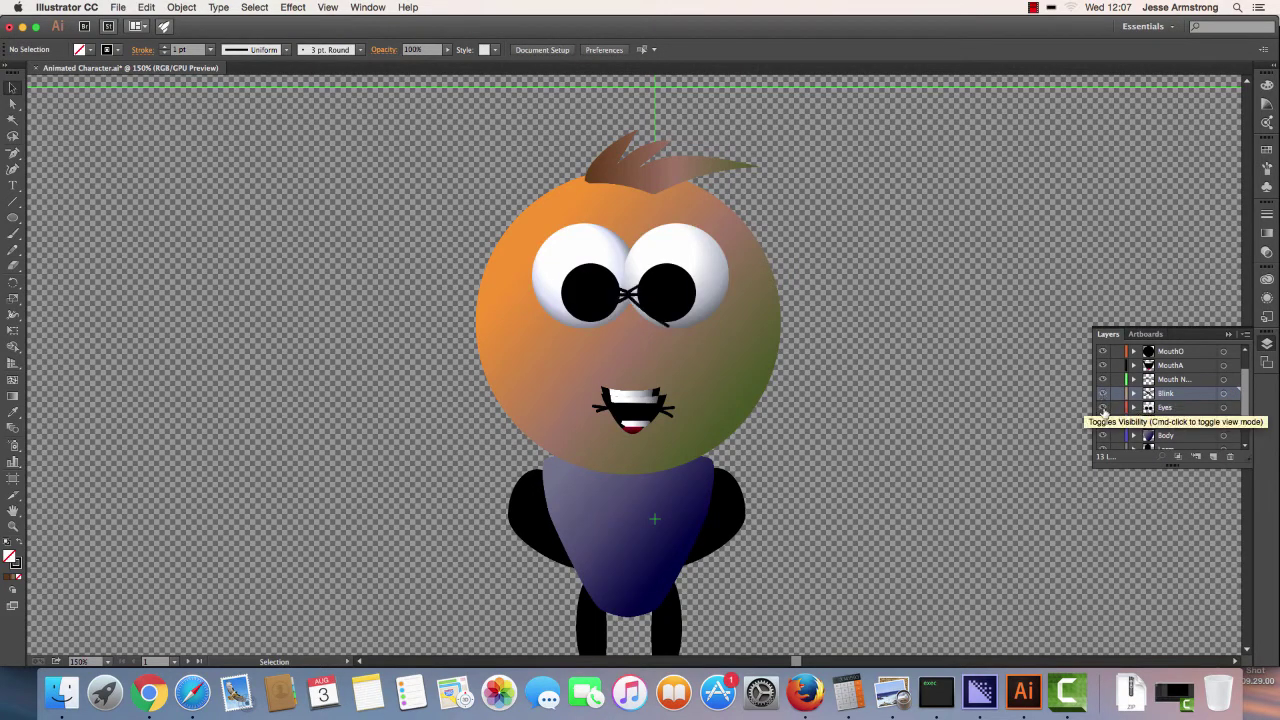
click(1103, 408)
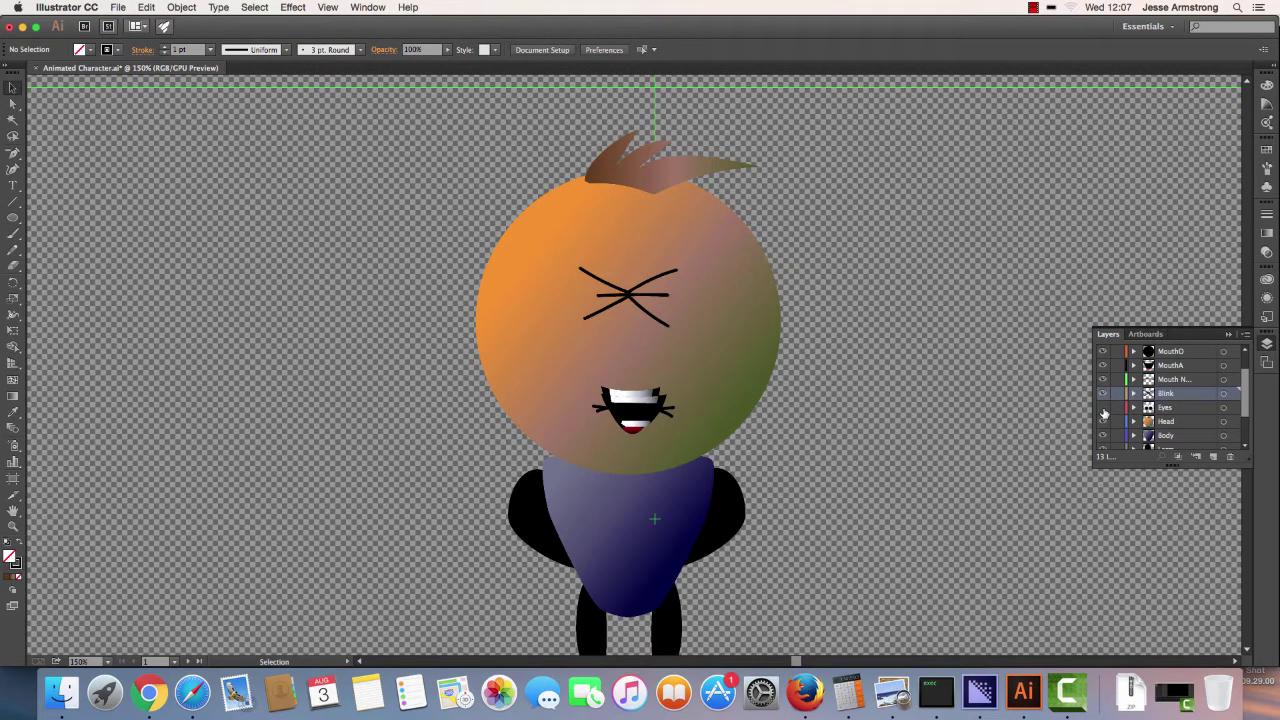
click(1103, 408)
click(1103, 394)
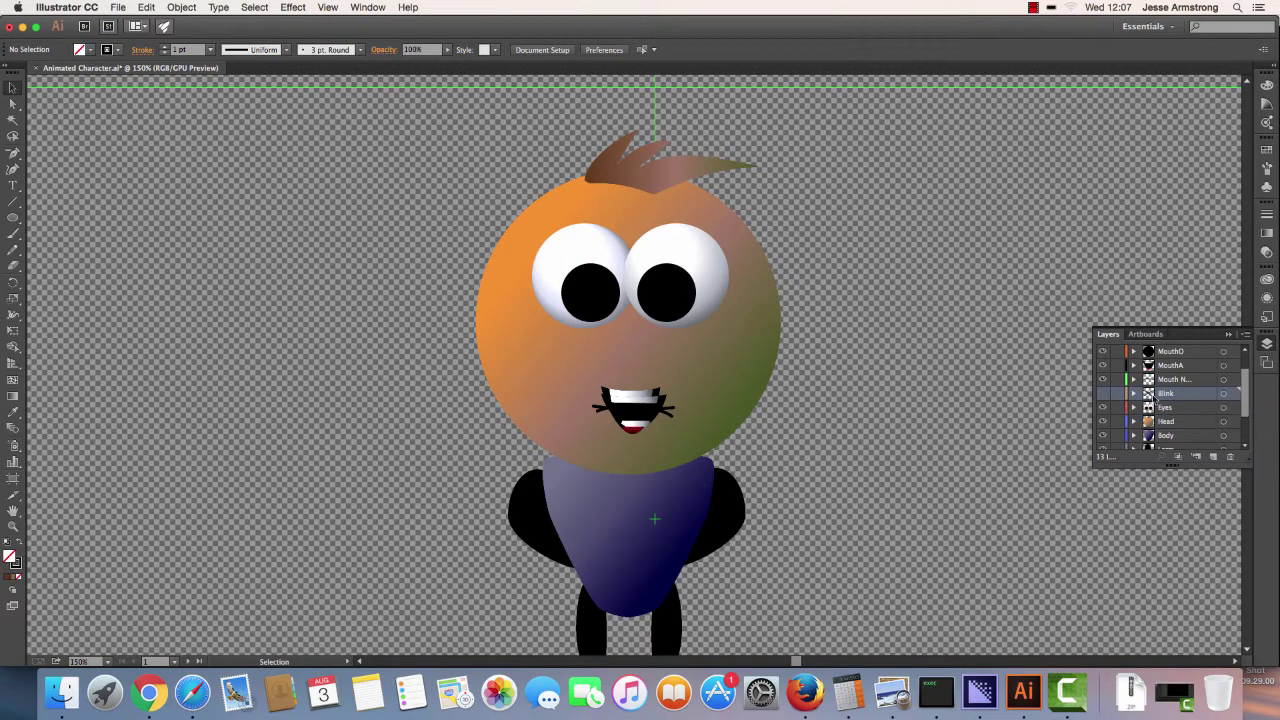
drag(1153, 394, 1148, 413)
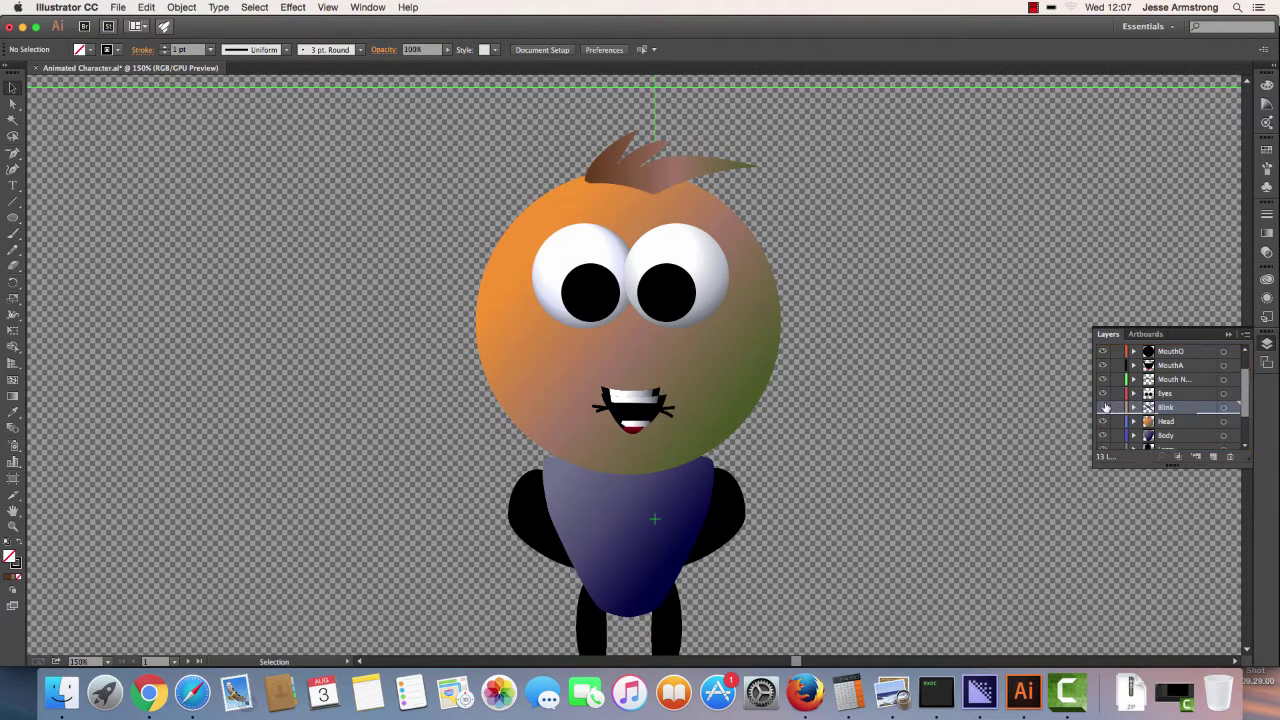
Step: Preview the blink by repeatedly hiding and showing the Eyes layer above the Blink layer
click(1103, 394)
click(1103, 394)
click(1104, 395)
click(1104, 395)
click(1104, 395)
click(1104, 395)
click(1104, 395)
click(1104, 395)
Step: Hide all five mouth layers and show each one alone in turn to check its mouth shape
click(1168, 380)
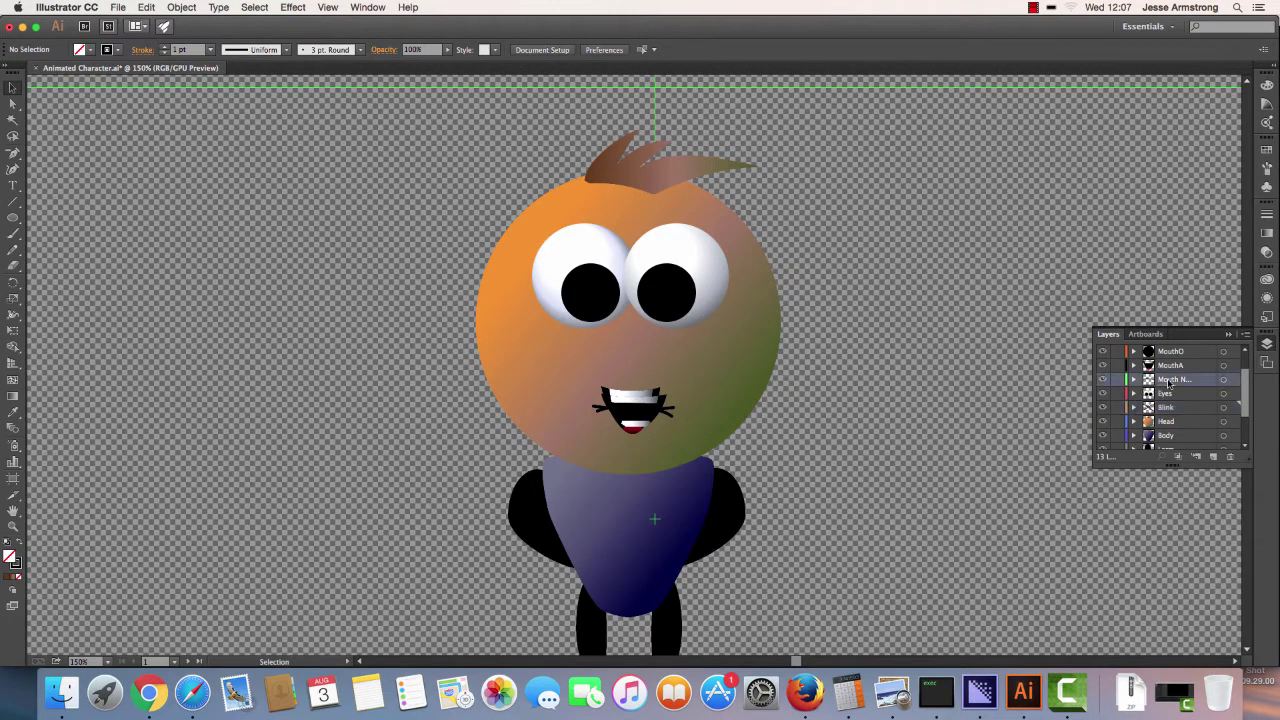
click(1104, 380)
click(1104, 380)
scroll(1103, 372, up, 2)
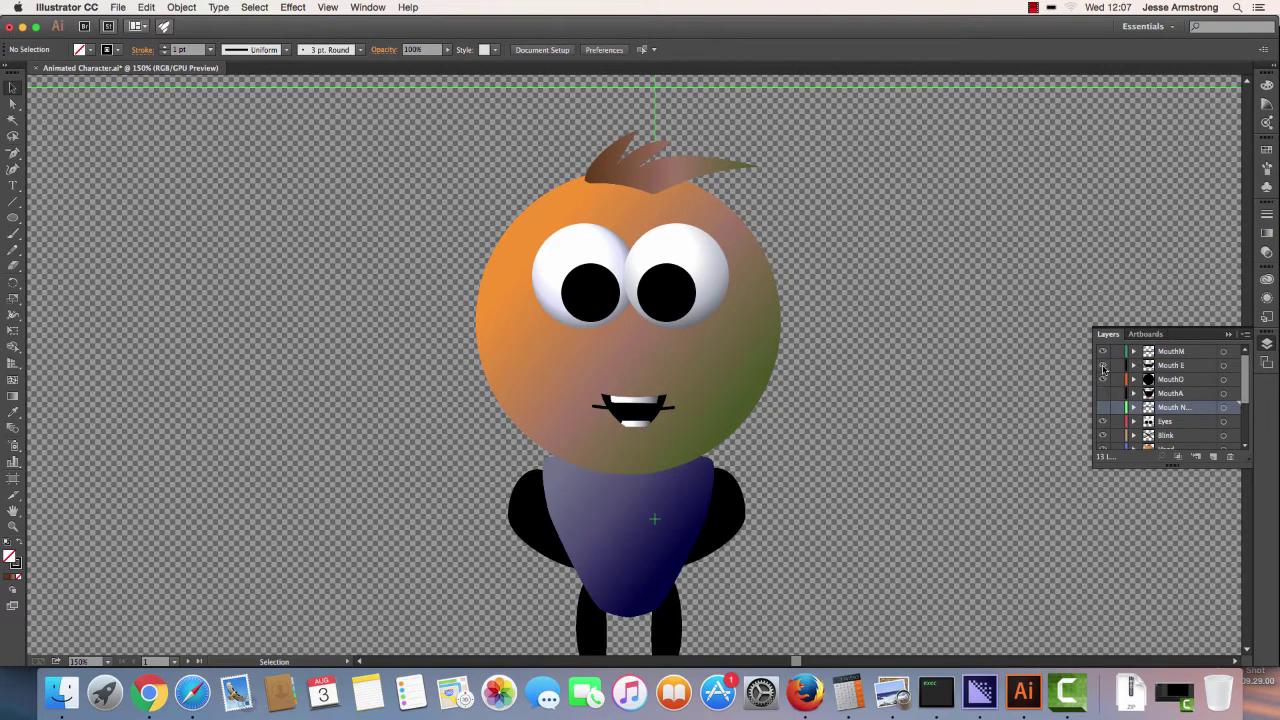
click(1103, 365)
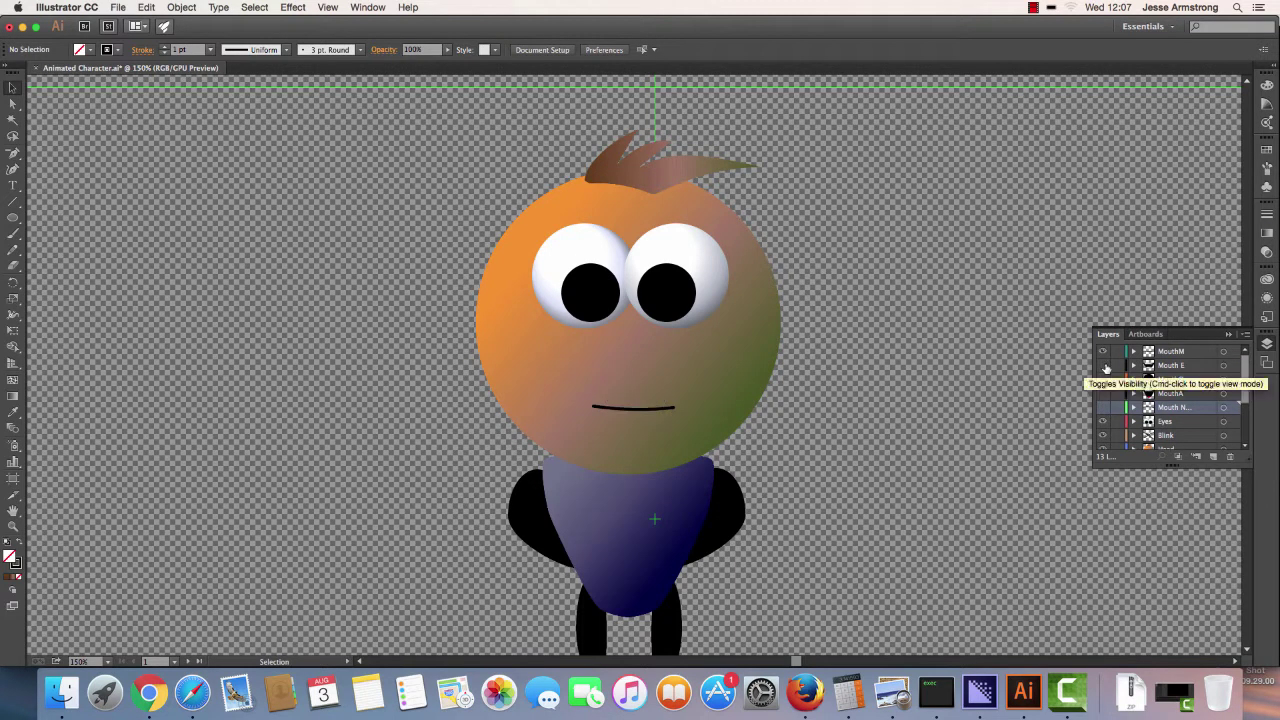
click(1103, 351)
click(1104, 366)
click(1104, 366)
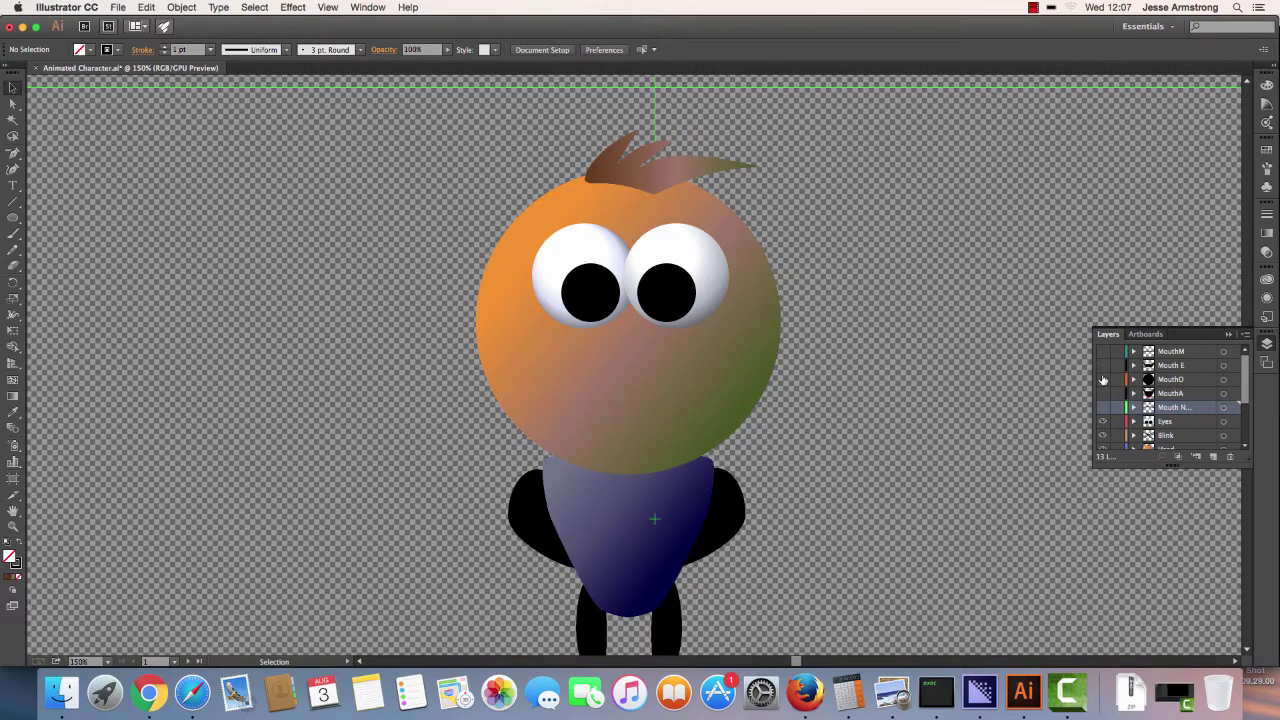
click(1104, 380)
click(1104, 380)
click(1104, 393)
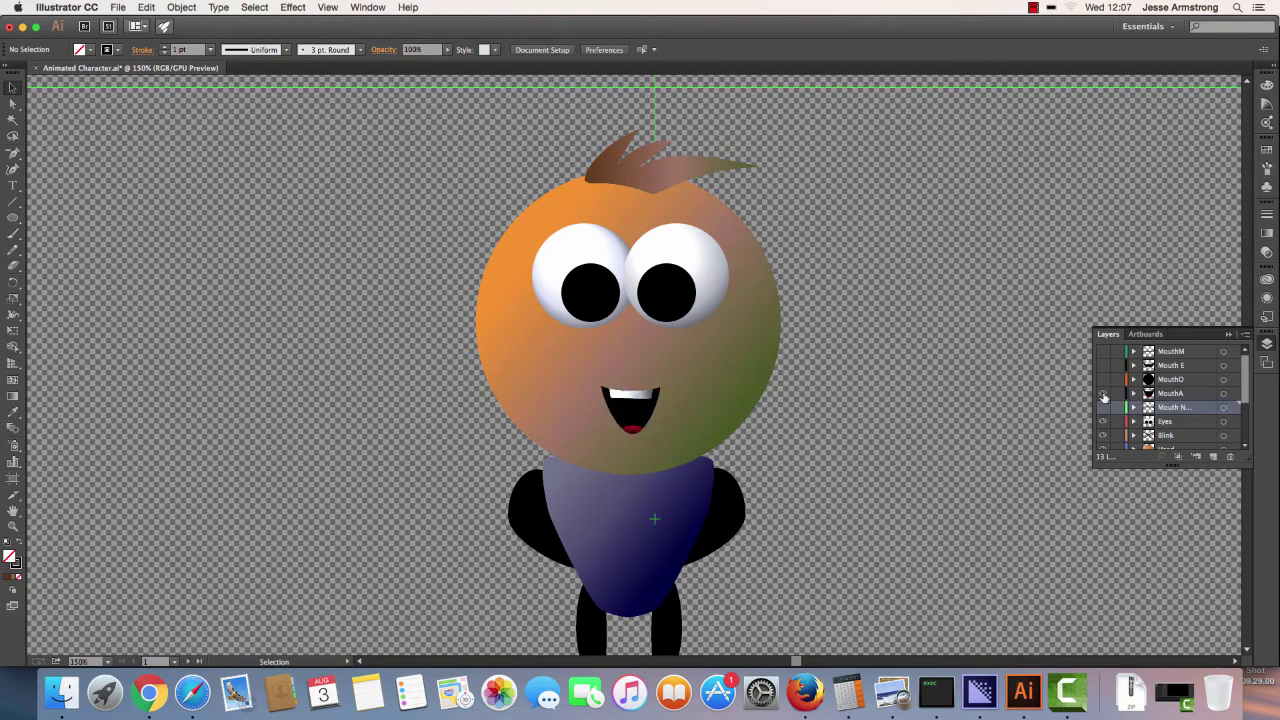
click(1104, 393)
click(1104, 407)
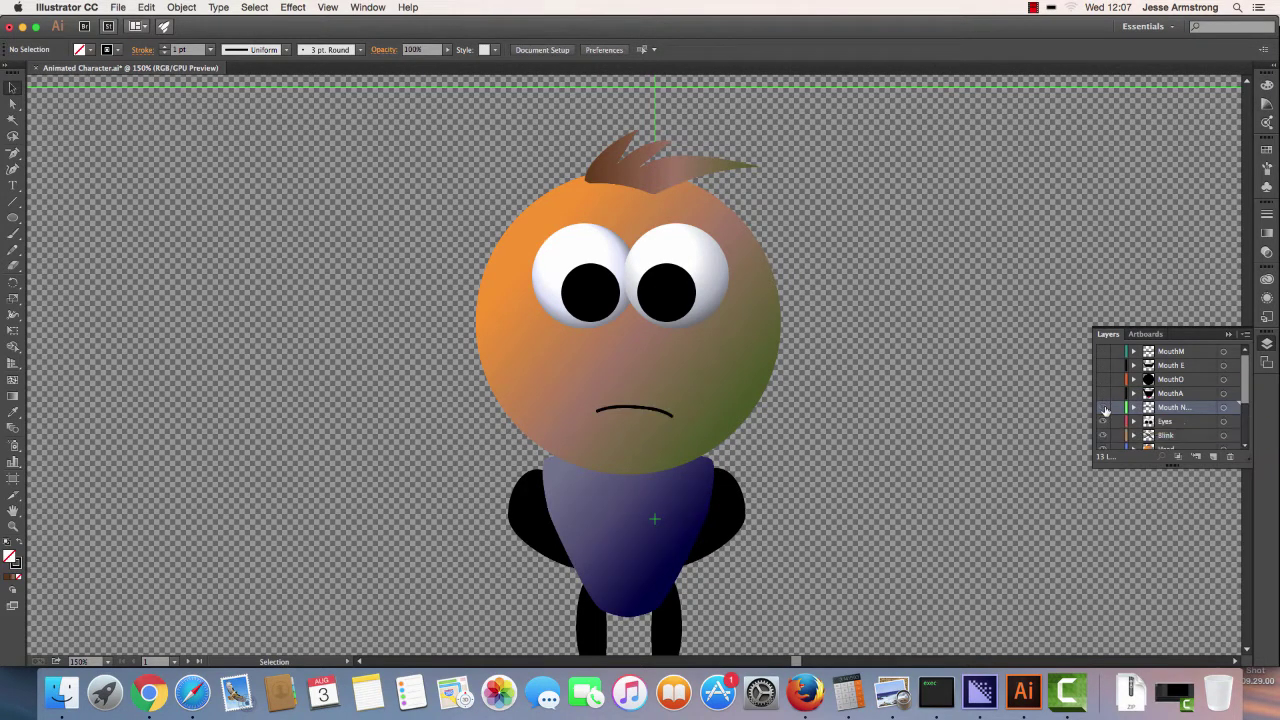
click(1104, 408)
Step: Preview the mouth shapes again in reverse order, showing MouthA, MouthO, Mouth E and MouthM one at a time
click(1104, 394)
click(1104, 394)
click(1104, 380)
click(1104, 380)
click(1104, 366)
click(1104, 366)
click(1104, 352)
click(1104, 352)
Step: Make all five mouth layers visible again and save the document
click(1104, 408)
click(1104, 394)
click(1104, 366)
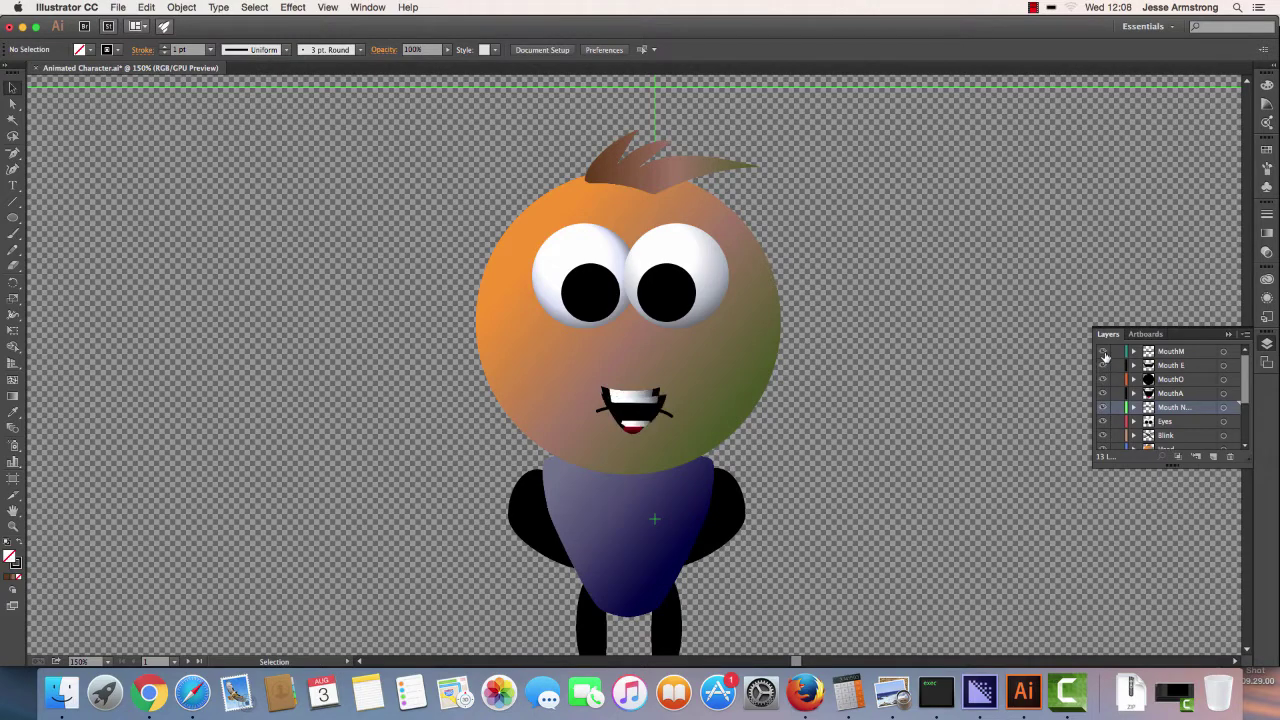
click(118, 7)
click(128, 107)
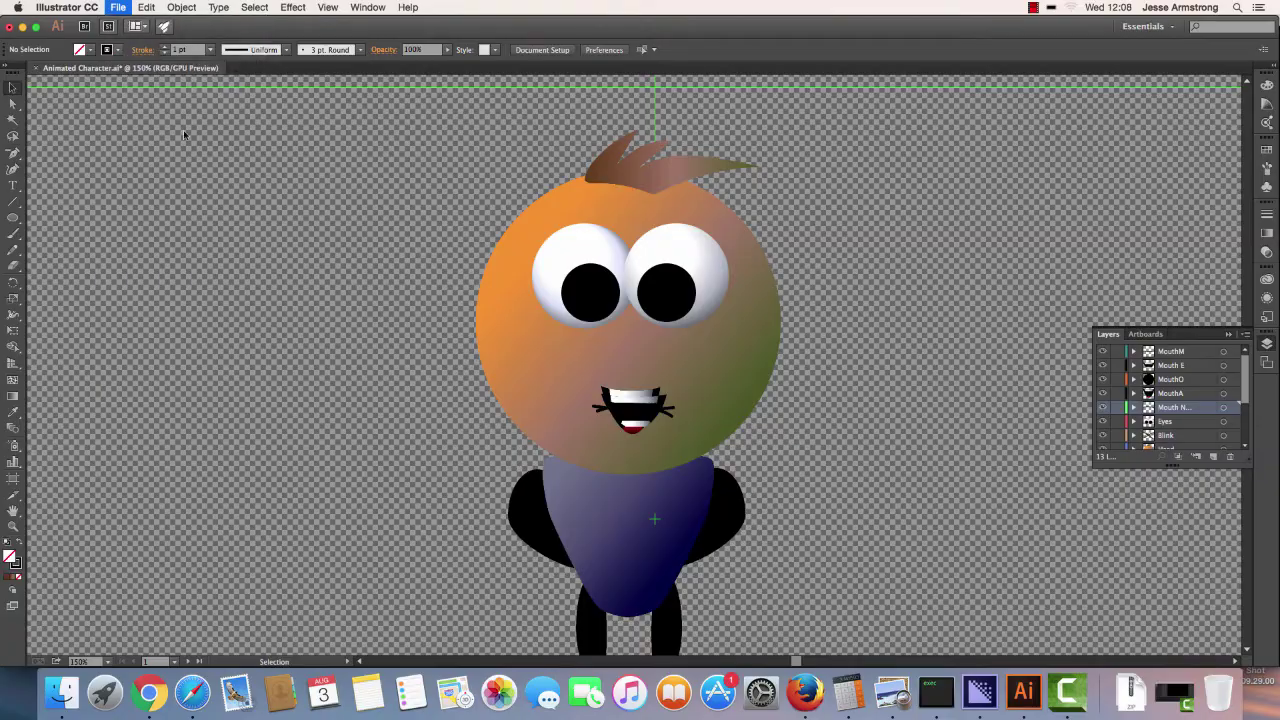